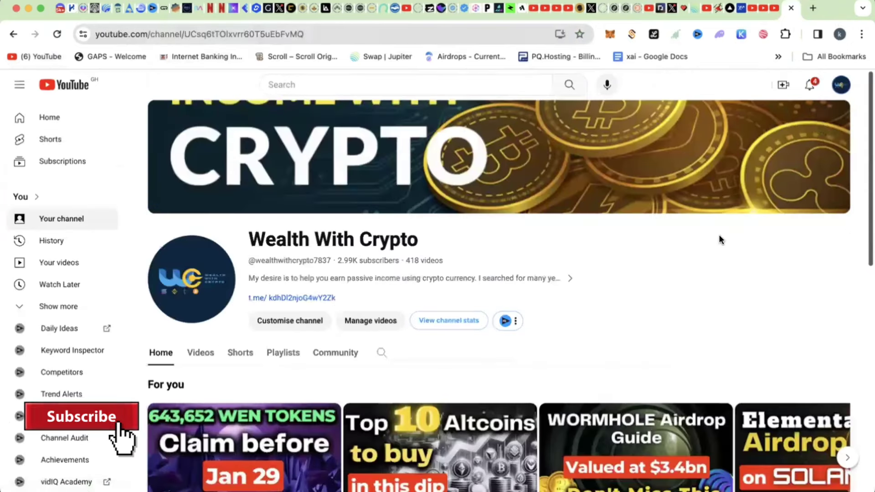
{"action": "scroll", "coordinate": [666, 295], "scroll_direction": "down", "scroll_amount": 2}
{"action": "scroll", "coordinate": [667, 295], "scroll_direction": "down", "scroll_amount": 1}
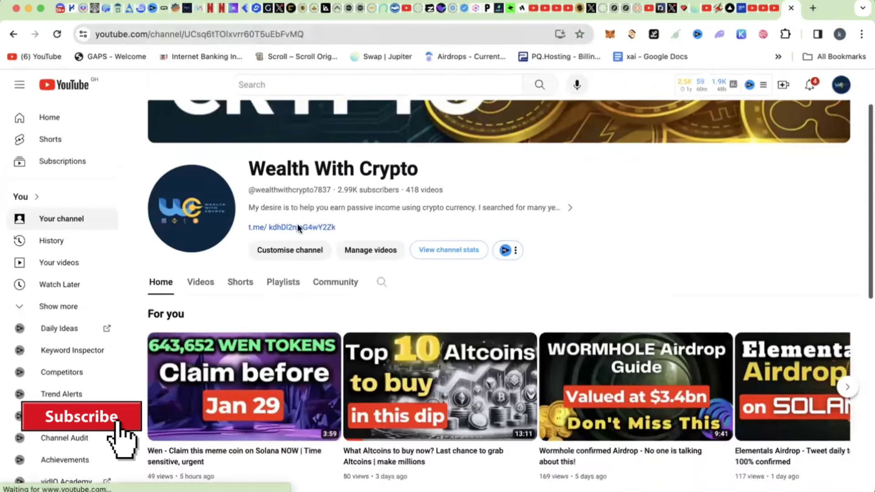
- Show the channel's Videos tab with its grid of latest uploads
{"action": "left_click", "coordinate": [200, 282]}
{"action": "scroll", "coordinate": [450, 362], "scroll_direction": "down", "scroll_amount": 2}
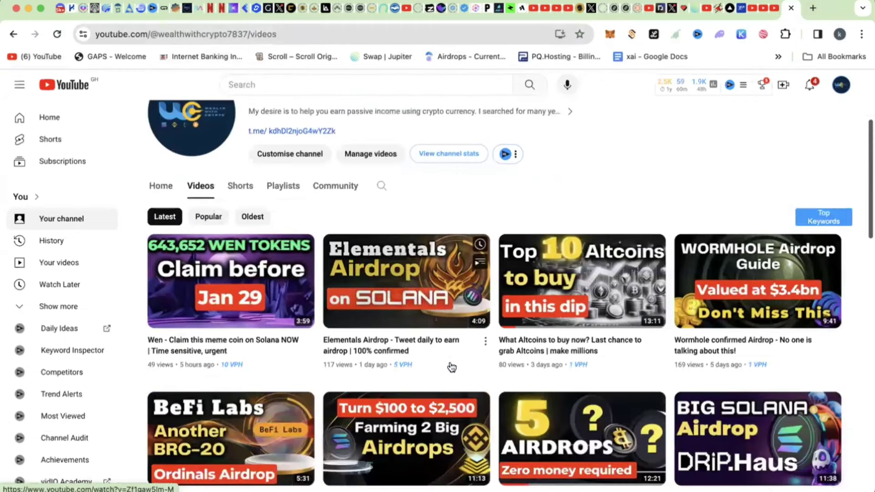
{"action": "scroll", "coordinate": [451, 367], "scroll_direction": "down", "scroll_amount": 3}
{"action": "scroll", "coordinate": [451, 367], "scroll_direction": "down", "scroll_amount": 2}
{"action": "scroll", "coordinate": [451, 367], "scroll_direction": "down", "scroll_amount": 2}
{"action": "scroll", "coordinate": [451, 367], "scroll_direction": "down", "scroll_amount": 1}
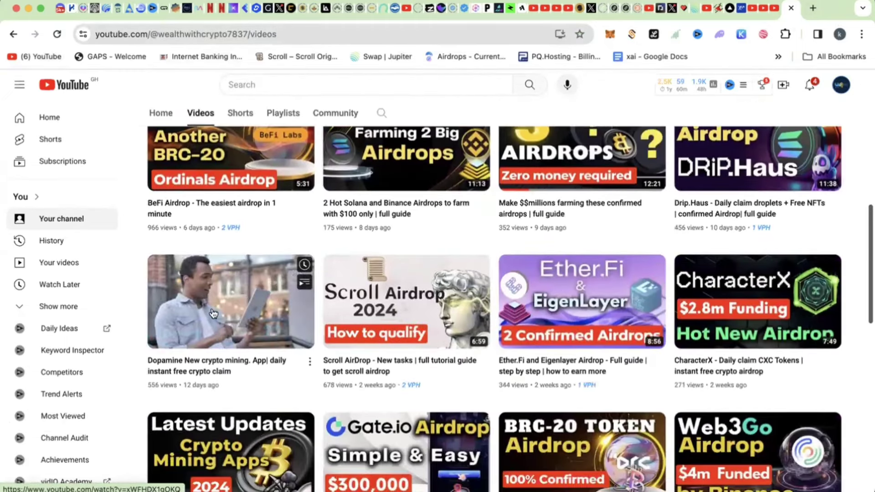
{"action": "scroll", "coordinate": [203, 336], "scroll_direction": "up", "scroll_amount": 5}
{"action": "scroll", "coordinate": [449, 361], "scroll_direction": "down", "scroll_amount": 2}
{"action": "scroll", "coordinate": [450, 362], "scroll_direction": "down", "scroll_amount": 2}
{"action": "scroll", "coordinate": [452, 367], "scroll_direction": "down", "scroll_amount": 1}
{"action": "scroll", "coordinate": [451, 367], "scroll_direction": "down", "scroll_amount": 1}
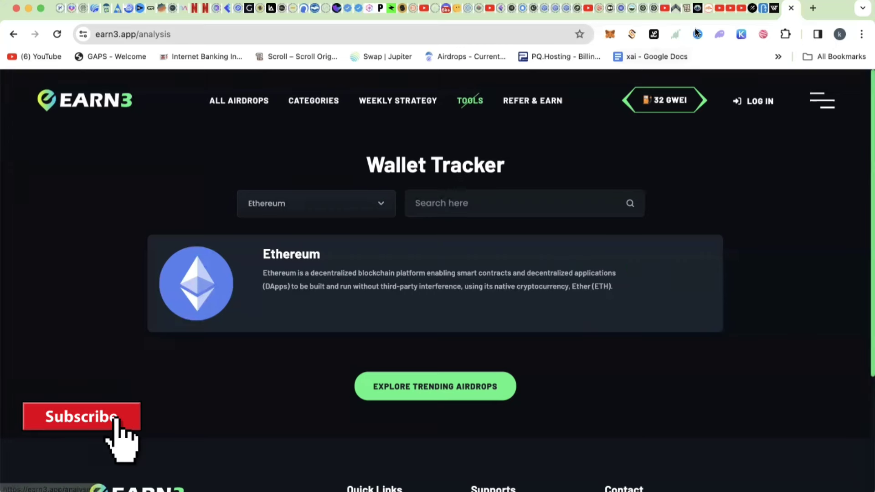
- Copy the MetaMask address and search it in Earn3: Ethereum score 63, rank C
{"action": "left_click", "coordinate": [610, 34]}
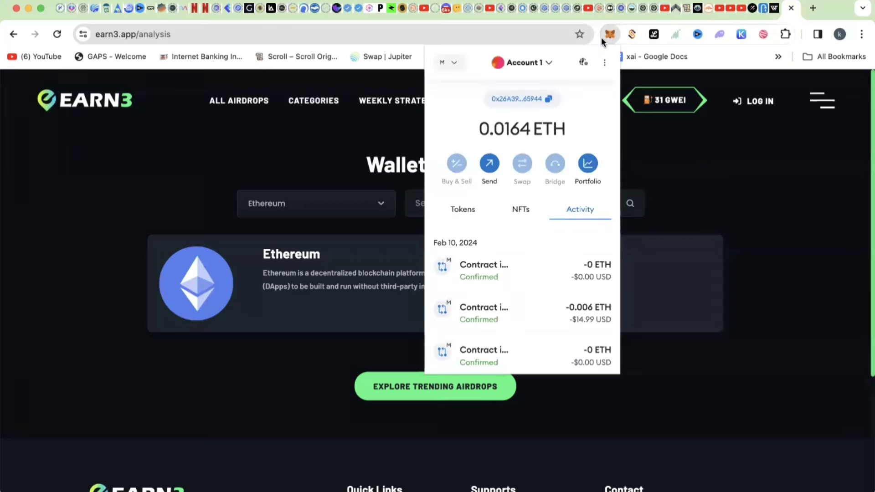
{"action": "left_click", "coordinate": [550, 101]}
{"action": "left_click", "coordinate": [666, 150]}
{"action": "left_click", "coordinate": [438, 203]}
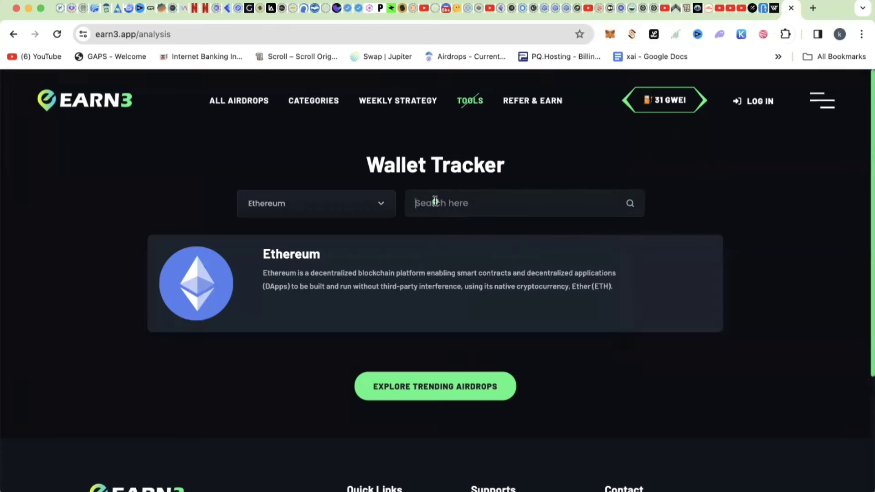
{"action": "right_click", "coordinate": [436, 205]}
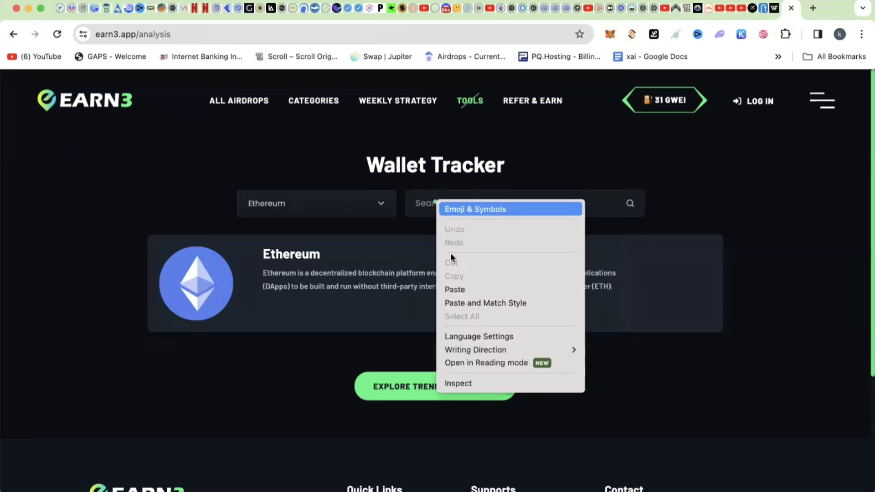
{"action": "left_click", "coordinate": [456, 288]}
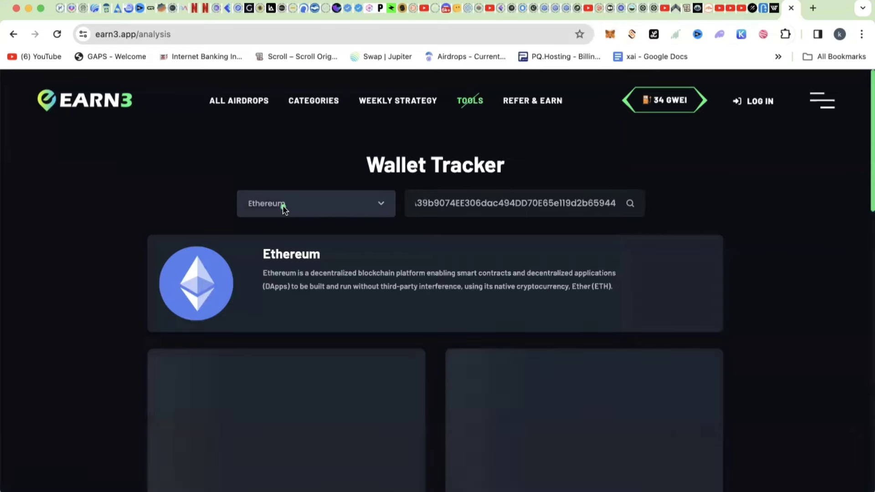
{"action": "scroll", "coordinate": [283, 207], "scroll_direction": "down", "scroll_amount": 3}
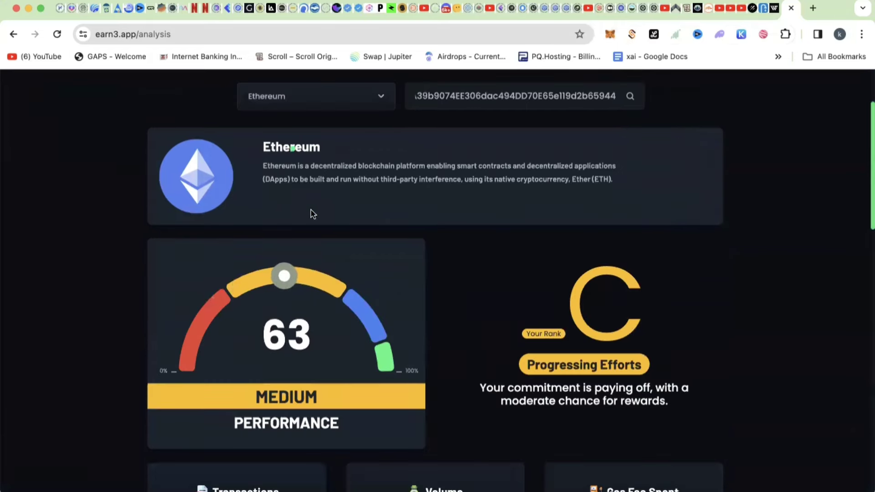
{"action": "scroll", "coordinate": [315, 215], "scroll_direction": "up", "scroll_amount": 3}
- Switch the network to ZkSync Era: score 29, rank D, 38 transactions
{"action": "left_click", "coordinate": [301, 207]}
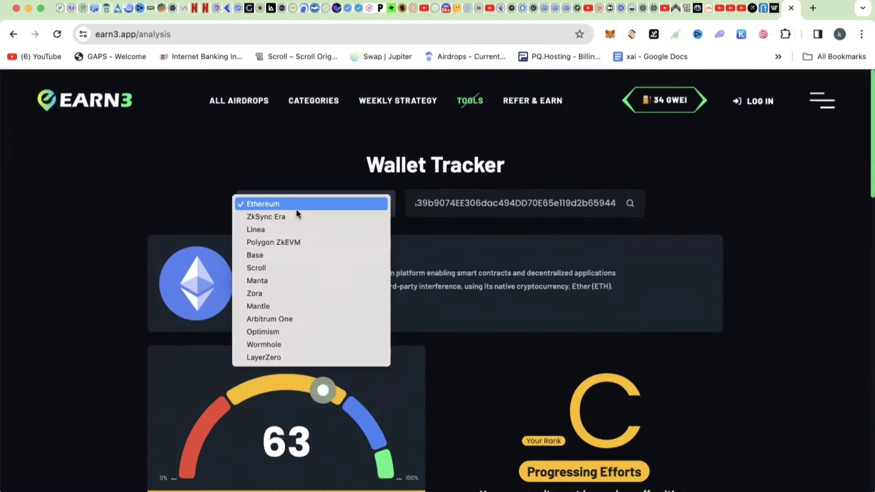
{"action": "left_click", "coordinate": [286, 218]}
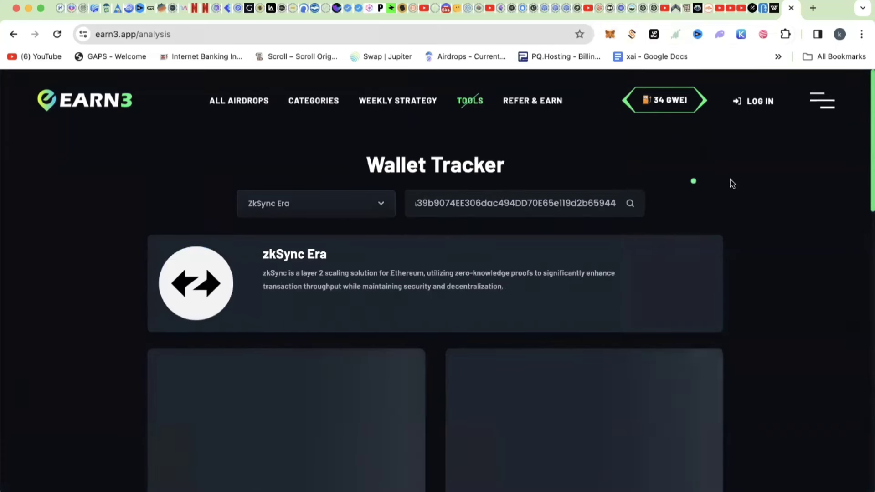
{"action": "scroll", "coordinate": [749, 193], "scroll_direction": "down", "scroll_amount": 2}
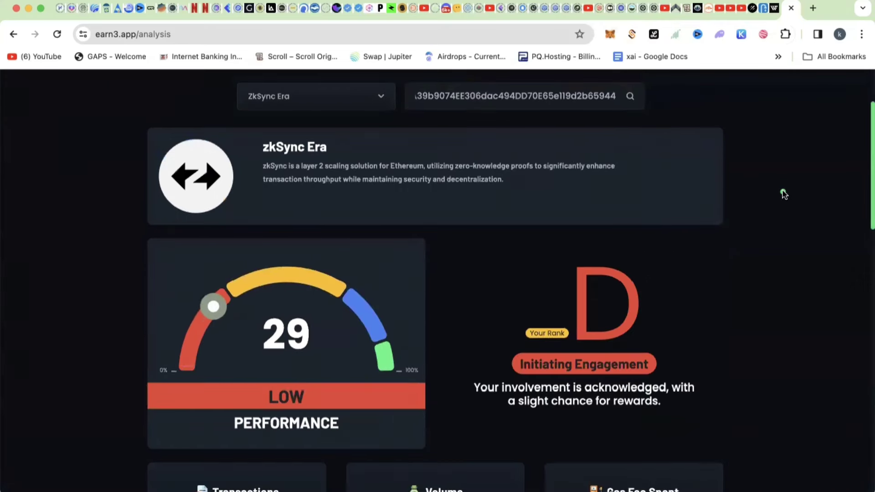
{"action": "scroll", "coordinate": [784, 193], "scroll_direction": "down", "scroll_amount": 1}
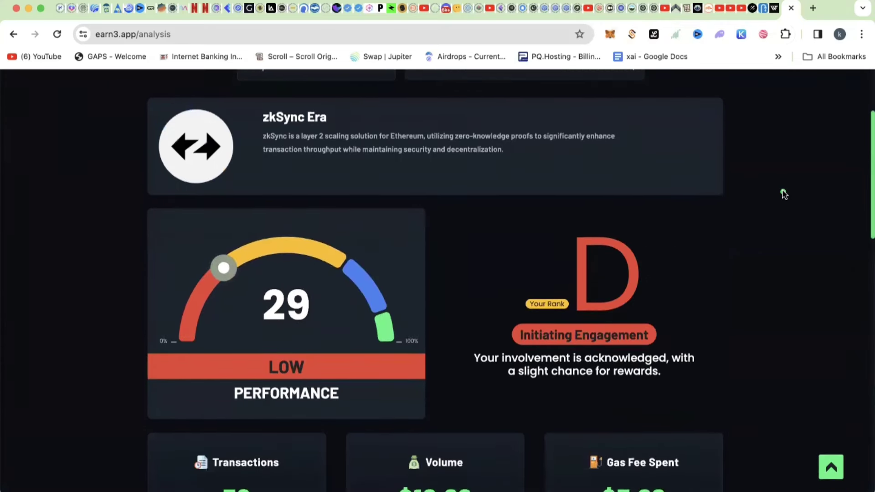
{"action": "scroll", "coordinate": [785, 194], "scroll_direction": "down", "scroll_amount": 2}
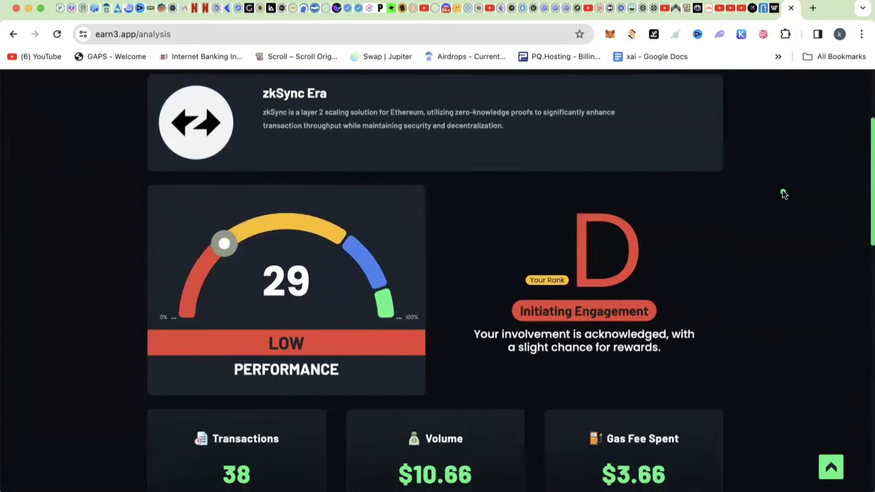
{"action": "scroll", "coordinate": [785, 193], "scroll_direction": "down", "scroll_amount": 1}
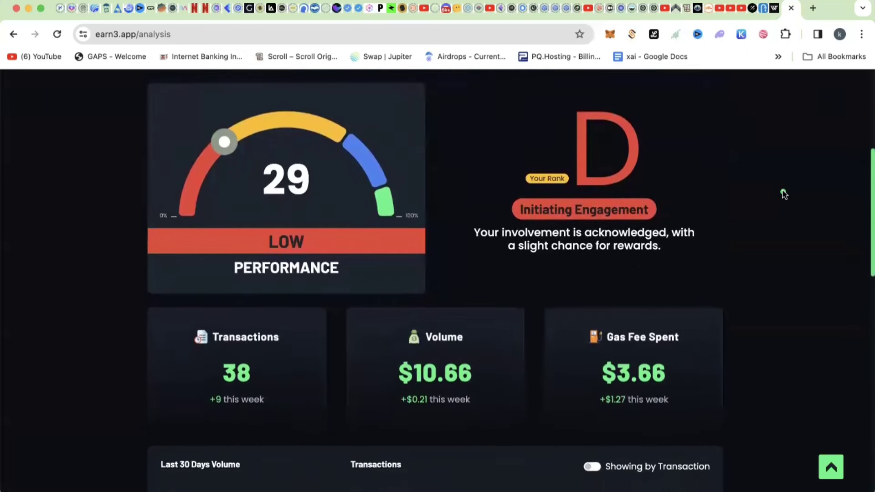
{"action": "scroll", "coordinate": [785, 193], "scroll_direction": "down", "scroll_amount": 1}
{"action": "scroll", "coordinate": [785, 194], "scroll_direction": "down", "scroll_amount": 2}
{"action": "scroll", "coordinate": [784, 194], "scroll_direction": "down", "scroll_amount": 1}
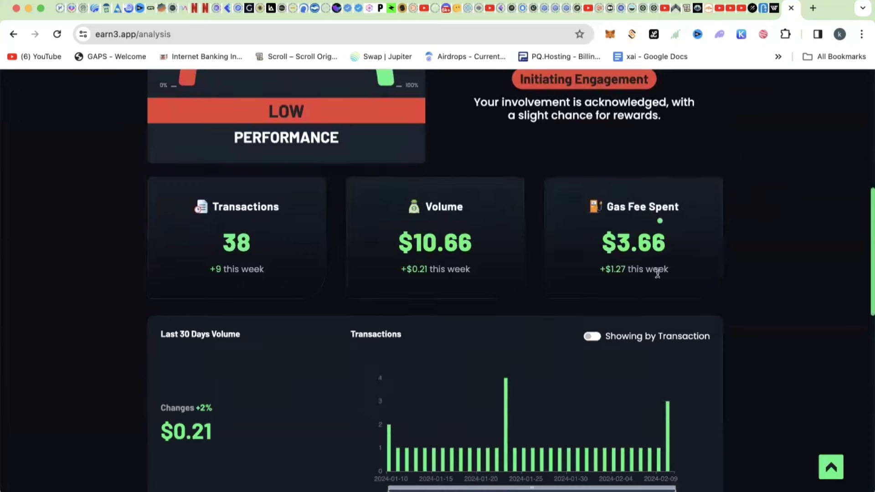
{"action": "scroll", "coordinate": [650, 243], "scroll_direction": "down", "scroll_amount": 3}
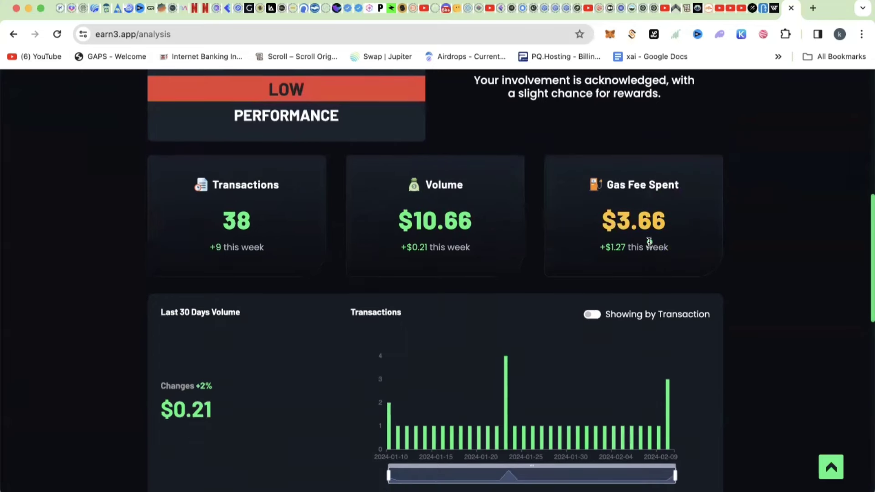
{"action": "scroll", "coordinate": [650, 243], "scroll_direction": "down", "scroll_amount": 3}
{"action": "scroll", "coordinate": [649, 243], "scroll_direction": "down", "scroll_amount": 2}
{"action": "scroll", "coordinate": [649, 242], "scroll_direction": "down", "scroll_amount": 4}
{"action": "scroll", "coordinate": [649, 243], "scroll_direction": "down", "scroll_amount": 2}
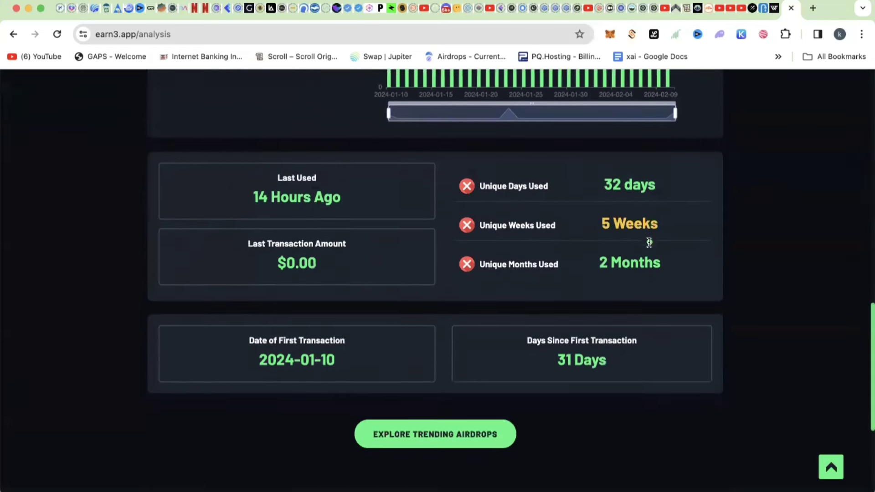
{"action": "scroll", "coordinate": [650, 243], "scroll_direction": "down", "scroll_amount": 2}
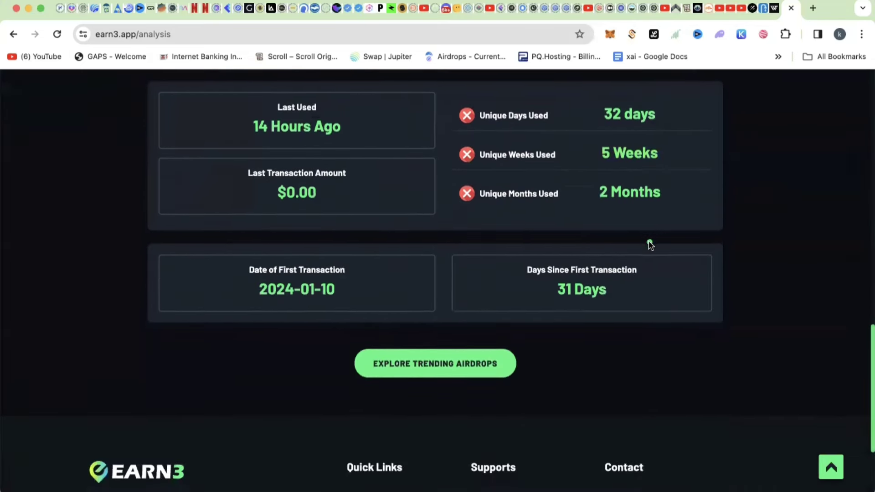
{"action": "scroll", "coordinate": [649, 245], "scroll_direction": "up", "scroll_amount": 3}
{"action": "scroll", "coordinate": [650, 244], "scroll_direction": "up", "scroll_amount": 5}
{"action": "scroll", "coordinate": [650, 244], "scroll_direction": "up", "scroll_amount": 4}
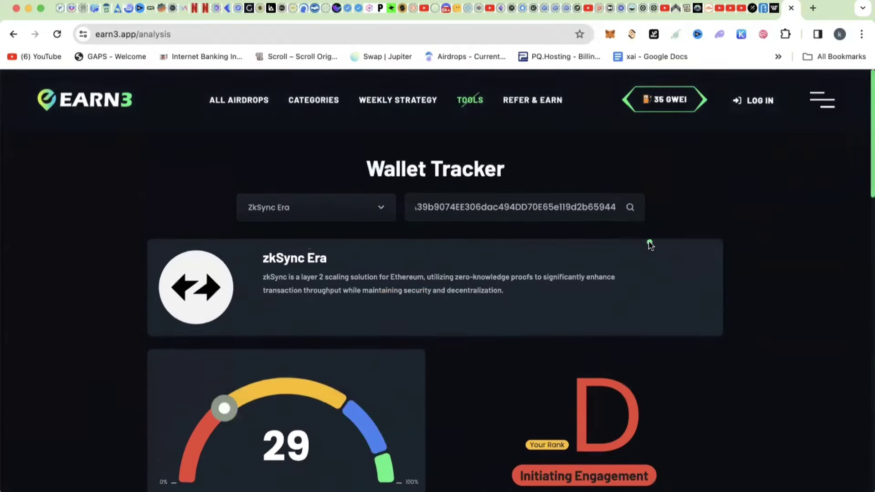
{"action": "scroll", "coordinate": [650, 245], "scroll_direction": "down", "scroll_amount": 2}
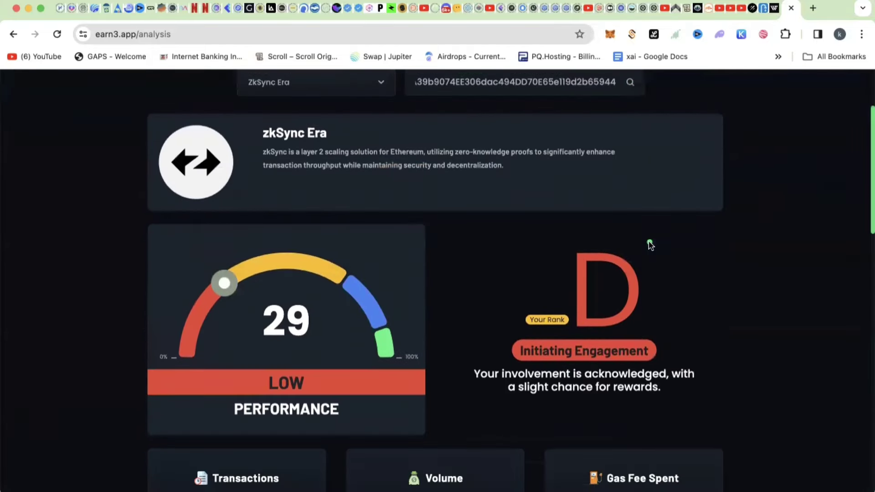
{"action": "scroll", "coordinate": [650, 245], "scroll_direction": "up", "scroll_amount": 3}
{"action": "scroll", "coordinate": [650, 245], "scroll_direction": "up", "scroll_amount": 2}
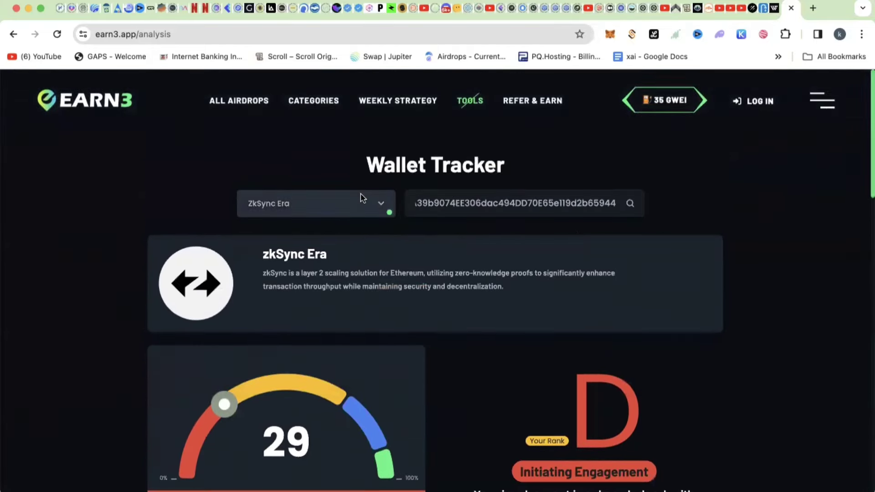
- Switch the network to Linea, then Scroll: score 44, rank C, 31 transactions
{"action": "left_click", "coordinate": [333, 203]}
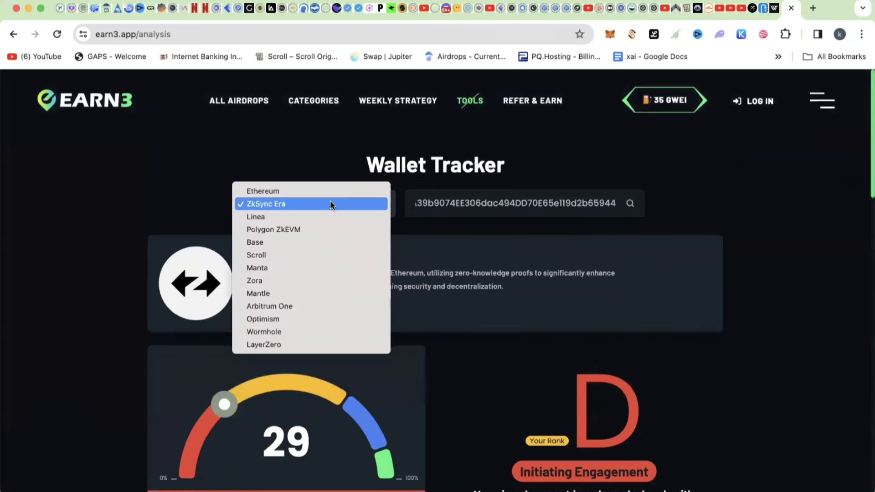
{"action": "left_click", "coordinate": [307, 217]}
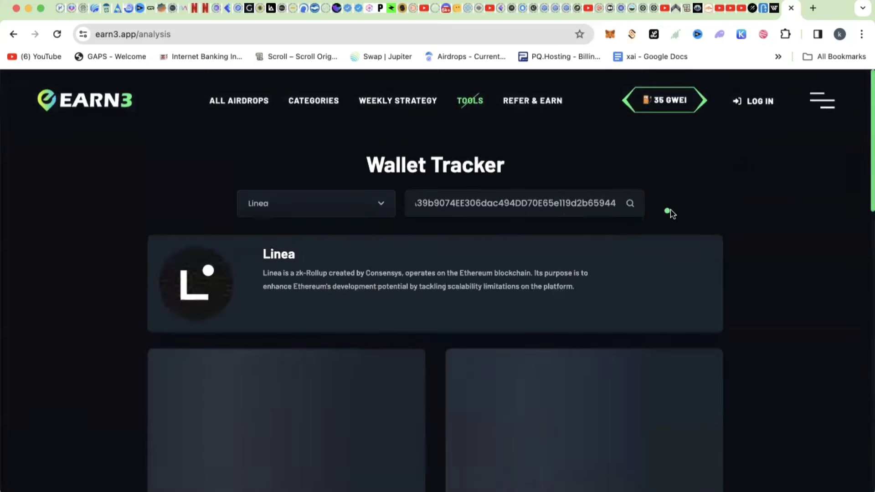
{"action": "scroll", "coordinate": [792, 229], "scroll_direction": "down", "scroll_amount": 2}
{"action": "scroll", "coordinate": [792, 229], "scroll_direction": "down", "scroll_amount": 3}
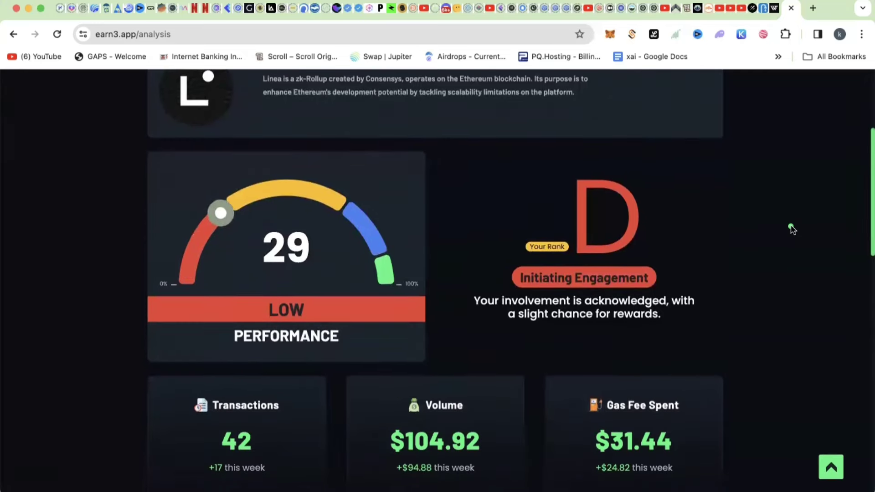
{"action": "scroll", "coordinate": [793, 229], "scroll_direction": "down", "scroll_amount": 5}
{"action": "scroll", "coordinate": [792, 229], "scroll_direction": "down", "scroll_amount": 3}
{"action": "scroll", "coordinate": [792, 229], "scroll_direction": "up", "scroll_amount": 2}
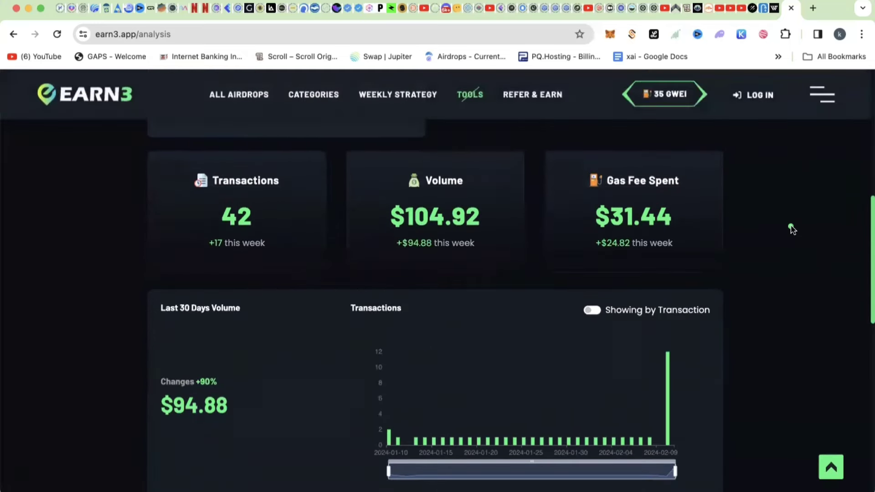
{"action": "scroll", "coordinate": [793, 229], "scroll_direction": "up", "scroll_amount": 4}
{"action": "scroll", "coordinate": [792, 230], "scroll_direction": "up", "scroll_amount": 4}
{"action": "scroll", "coordinate": [792, 229], "scroll_direction": "up", "scroll_amount": 3}
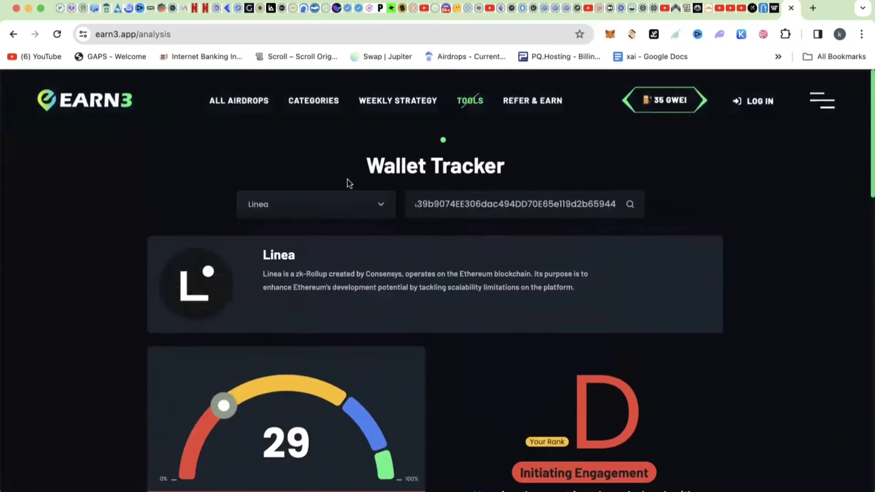
{"action": "left_click", "coordinate": [297, 215]}
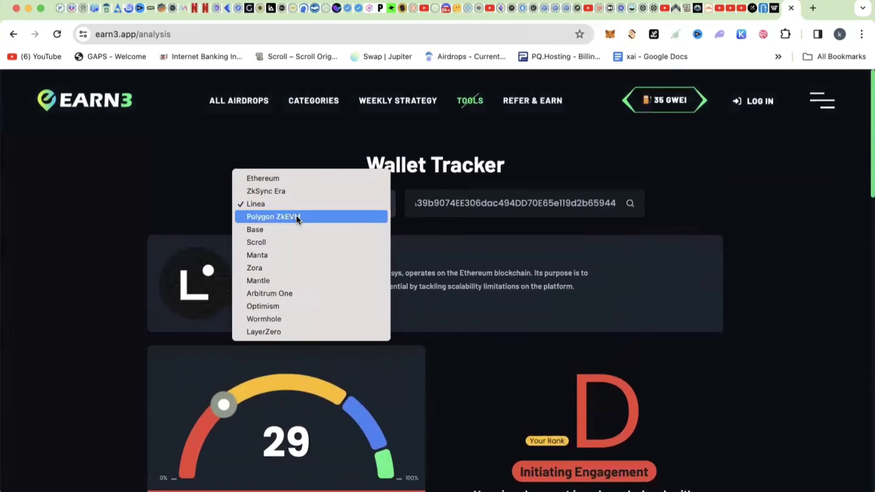
{"action": "left_click", "coordinate": [273, 242]}
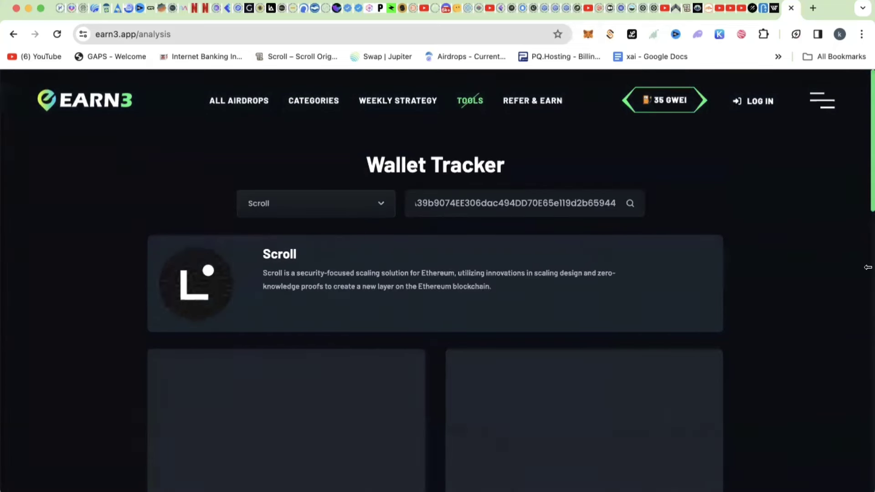
{"action": "scroll", "coordinate": [801, 244], "scroll_direction": "down", "scroll_amount": 2}
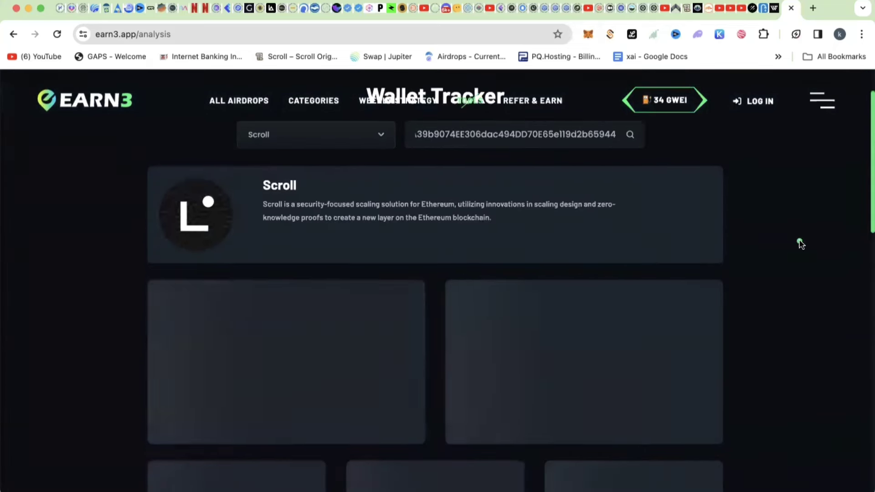
{"action": "scroll", "coordinate": [801, 243], "scroll_direction": "down", "scroll_amount": 2}
{"action": "scroll", "coordinate": [801, 244], "scroll_direction": "down", "scroll_amount": 1}
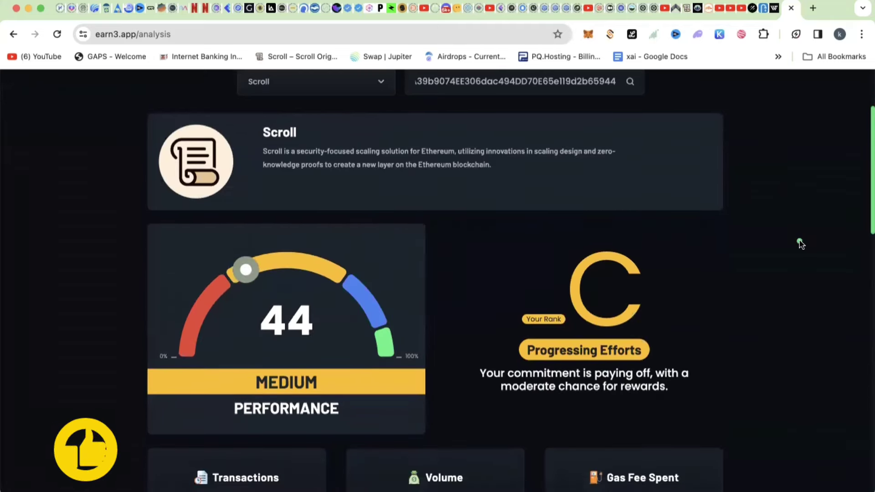
{"action": "scroll", "coordinate": [800, 243], "scroll_direction": "down", "scroll_amount": 1}
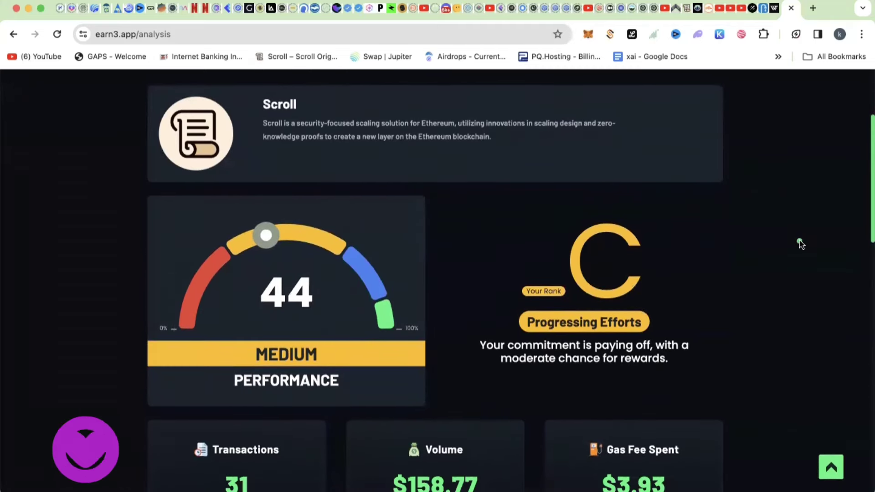
{"action": "scroll", "coordinate": [801, 244], "scroll_direction": "down", "scroll_amount": 1}
{"action": "scroll", "coordinate": [801, 244], "scroll_direction": "down", "scroll_amount": 1}
{"action": "scroll", "coordinate": [800, 243], "scroll_direction": "down", "scroll_amount": 2}
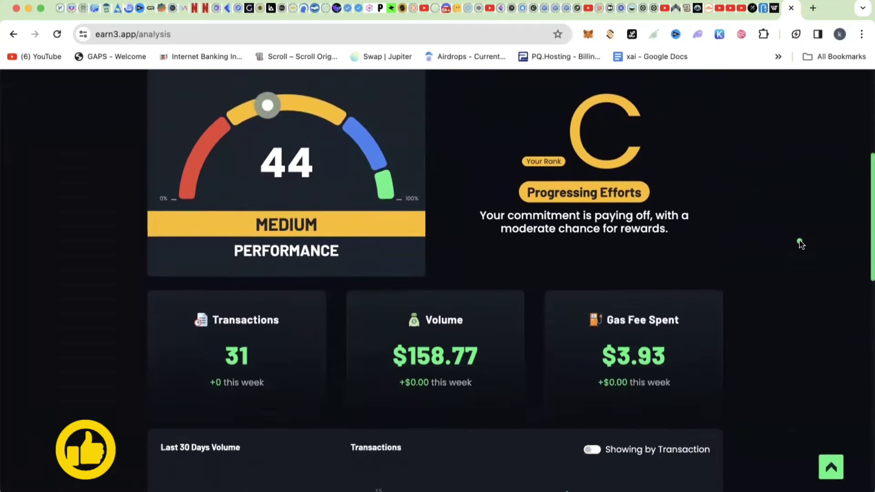
{"action": "scroll", "coordinate": [801, 243], "scroll_direction": "down", "scroll_amount": 2}
{"action": "scroll", "coordinate": [800, 243], "scroll_direction": "down", "scroll_amount": 1}
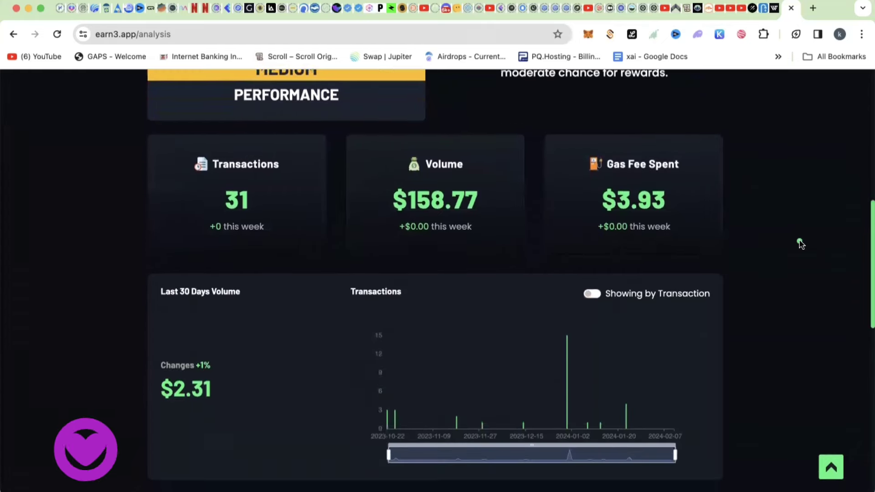
{"action": "scroll", "coordinate": [801, 243], "scroll_direction": "down", "scroll_amount": 1}
{"action": "scroll", "coordinate": [800, 243], "scroll_direction": "down", "scroll_amount": 1}
{"action": "scroll", "coordinate": [801, 244], "scroll_direction": "down", "scroll_amount": 1}
{"action": "scroll", "coordinate": [800, 244], "scroll_direction": "down", "scroll_amount": 1}
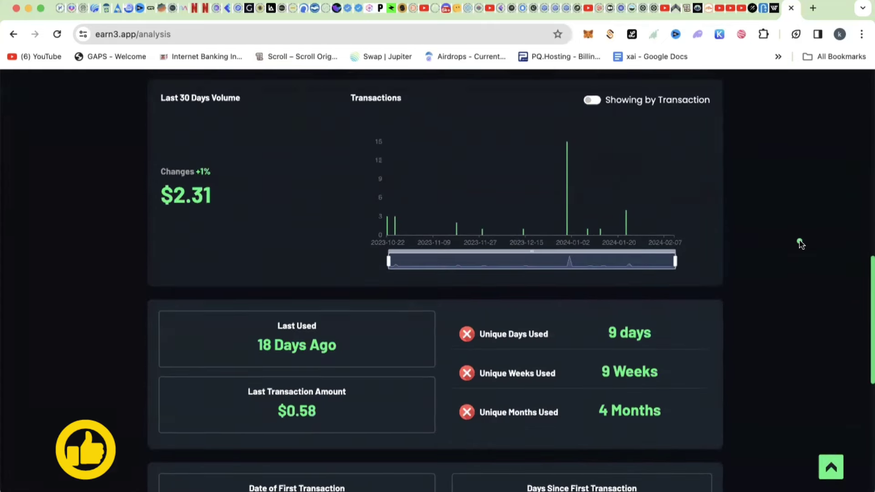
{"action": "scroll", "coordinate": [801, 244], "scroll_direction": "down", "scroll_amount": 1}
{"action": "scroll", "coordinate": [801, 243], "scroll_direction": "up", "scroll_amount": 4}
{"action": "scroll", "coordinate": [801, 244], "scroll_direction": "up", "scroll_amount": 4}
{"action": "scroll", "coordinate": [801, 244], "scroll_direction": "up", "scroll_amount": 2}
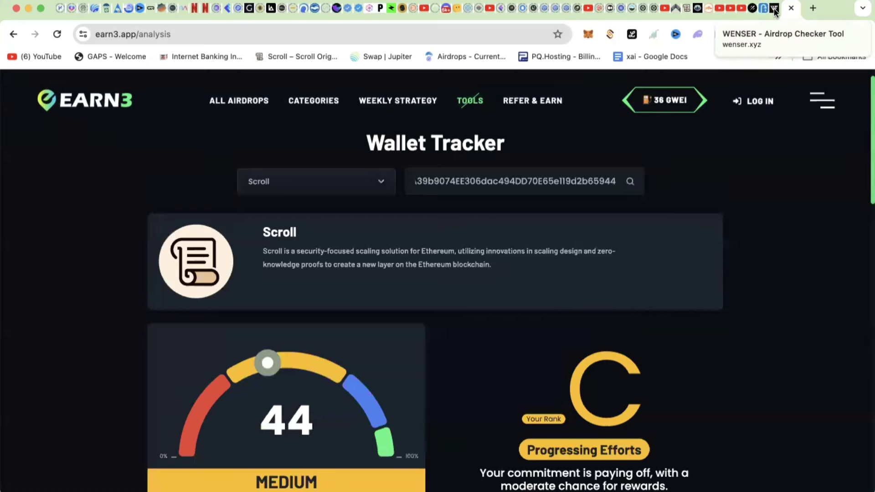
- Open the Scroll Checker from the NFT Copilot Checkers menu
{"action": "left_click", "coordinate": [703, 8]}
{"action": "left_click", "coordinate": [684, 84]}
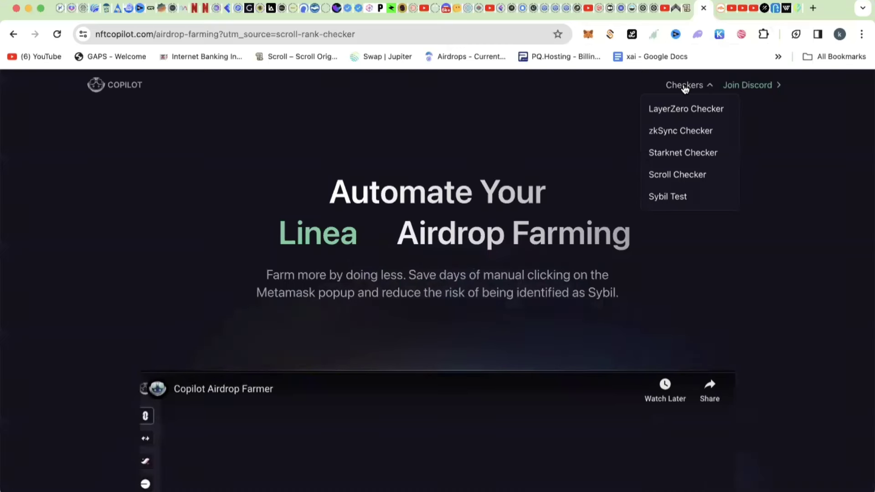
{"action": "left_click", "coordinate": [678, 175]}
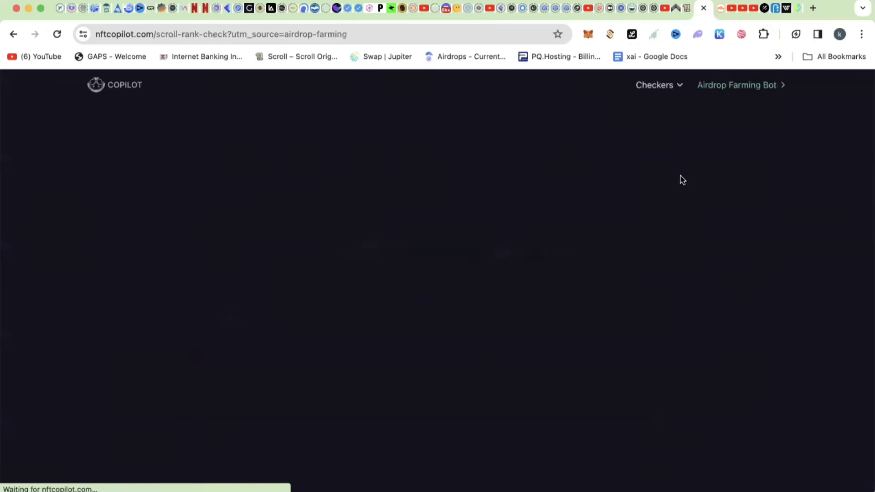
- Paste the wallet address and check its Scroll rank: #108,042, top 8%
{"action": "left_click", "coordinate": [422, 194]}
{"action": "right_click", "coordinate": [422, 195]}
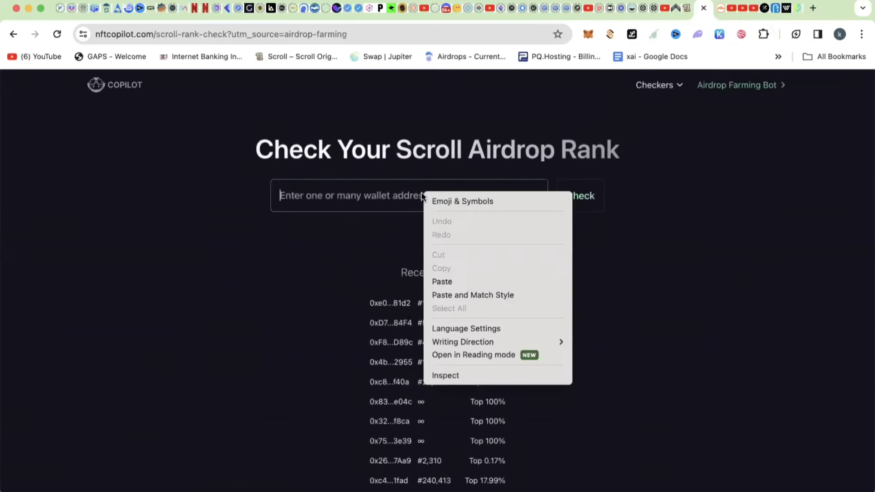
{"action": "left_click", "coordinate": [443, 284]}
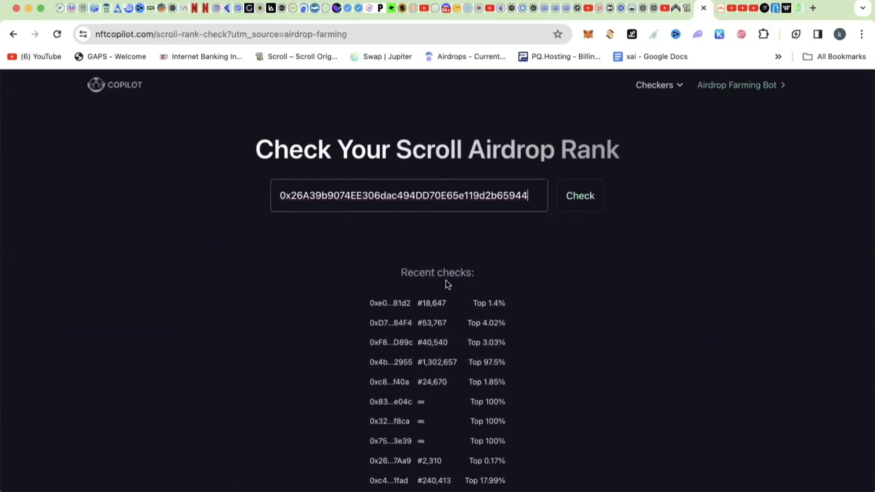
{"action": "left_click", "coordinate": [580, 195]}
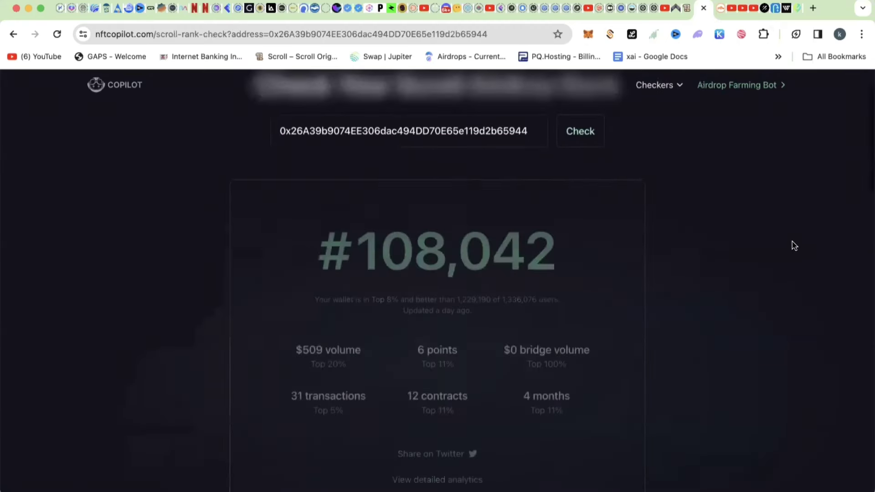
{"action": "scroll", "coordinate": [795, 246], "scroll_direction": "down", "scroll_amount": 2}
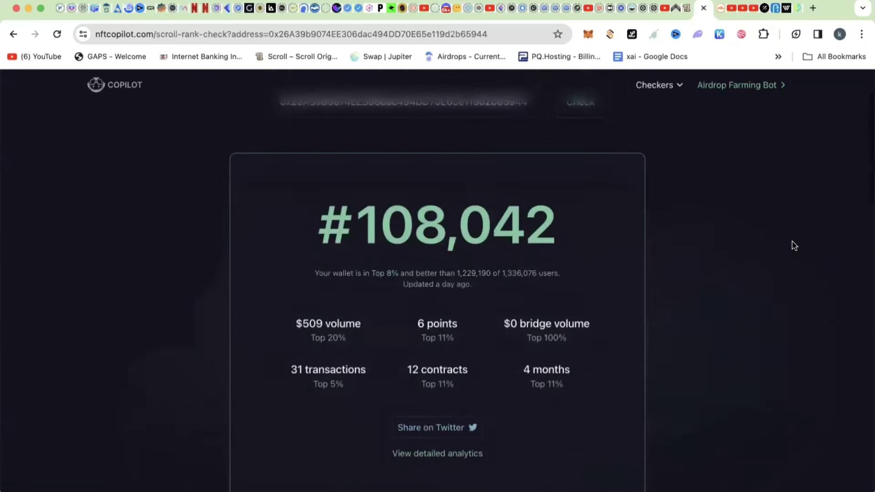
{"action": "scroll", "coordinate": [795, 245], "scroll_direction": "up", "scroll_amount": 3}
{"action": "scroll", "coordinate": [794, 245], "scroll_direction": "down", "scroll_amount": 2}
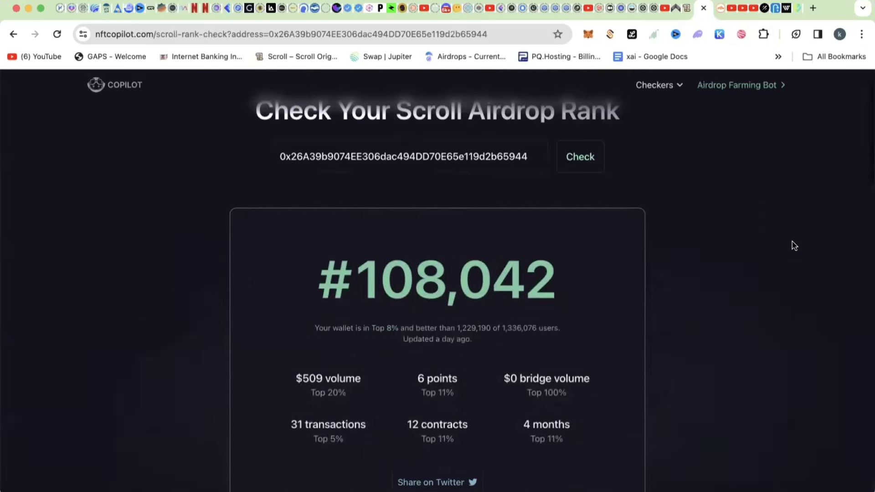
{"action": "scroll", "coordinate": [795, 245], "scroll_direction": "up", "scroll_amount": 1}
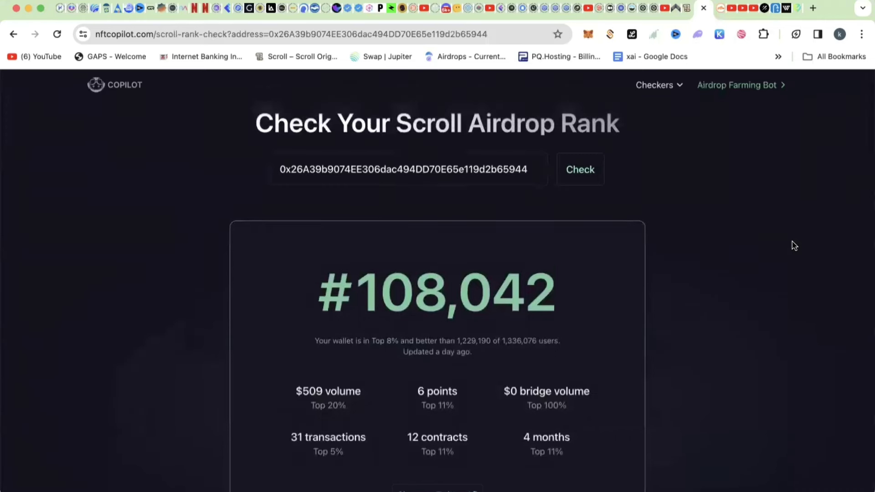
{"action": "scroll", "coordinate": [795, 246], "scroll_direction": "down", "scroll_amount": 2}
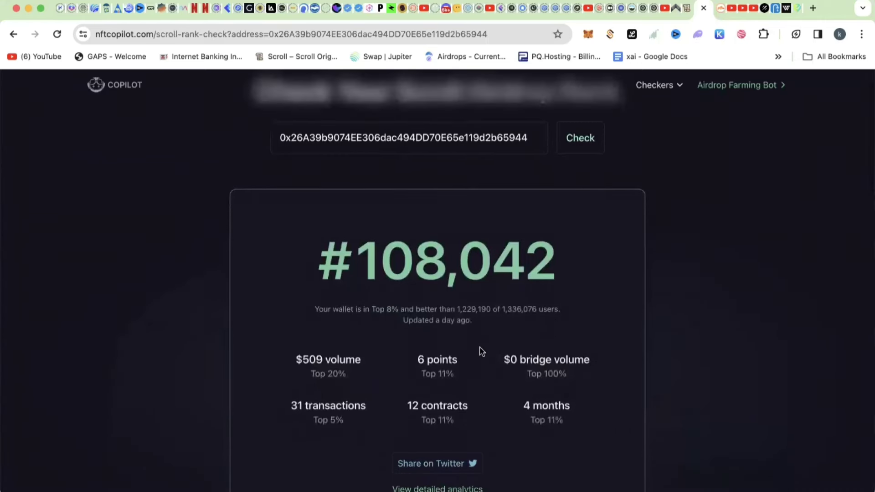
{"action": "scroll", "coordinate": [433, 304], "scroll_direction": "up", "scroll_amount": 3}
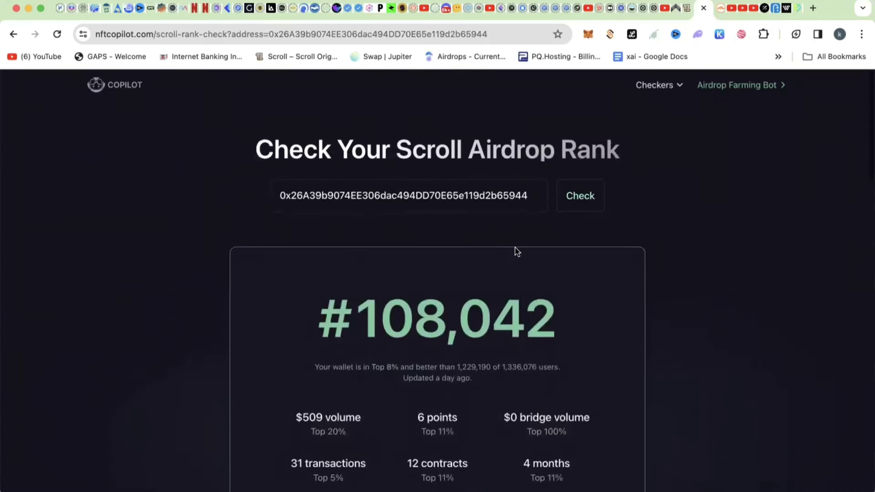
{"action": "scroll", "coordinate": [517, 252], "scroll_direction": "down", "scroll_amount": 3}
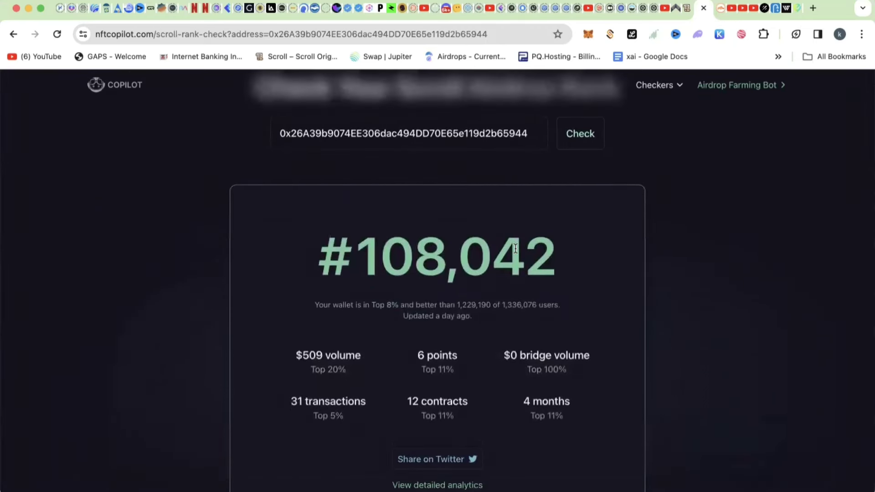
{"action": "scroll", "coordinate": [517, 251], "scroll_direction": "up", "scroll_amount": 3}
{"action": "scroll", "coordinate": [516, 252], "scroll_direction": "down", "scroll_amount": 2}
{"action": "scroll", "coordinate": [516, 252], "scroll_direction": "down", "scroll_amount": 3}
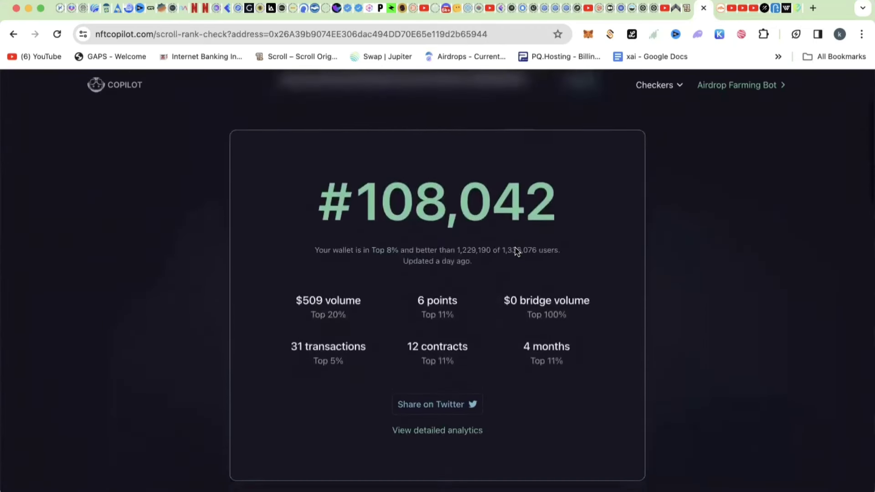
{"action": "scroll", "coordinate": [516, 252], "scroll_direction": "down", "scroll_amount": 3}
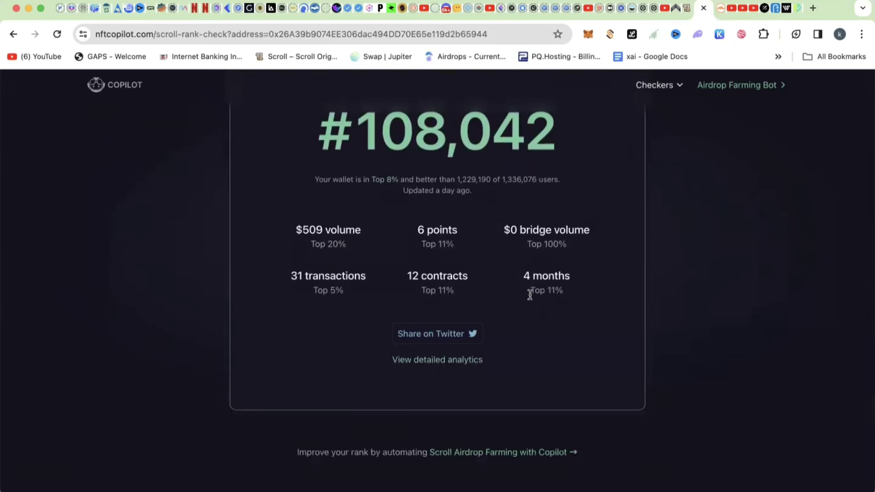
{"action": "scroll", "coordinate": [530, 294], "scroll_direction": "up", "scroll_amount": 5}
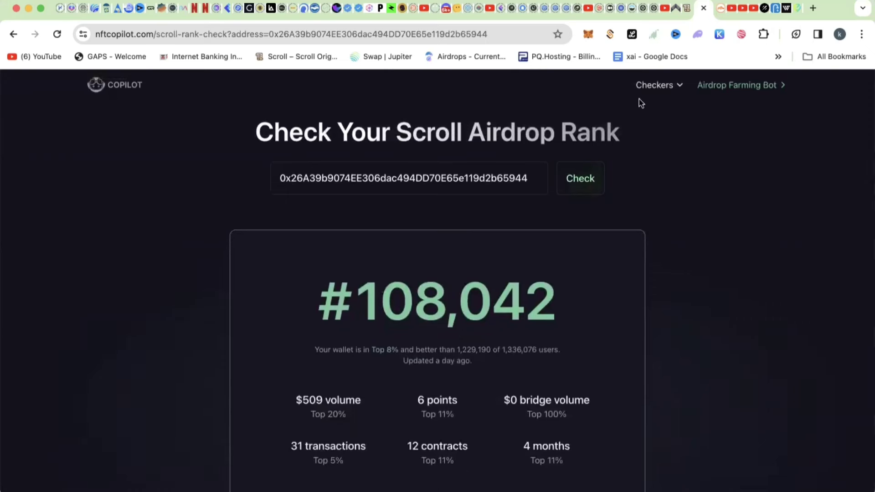
{"action": "left_click", "coordinate": [654, 85]}
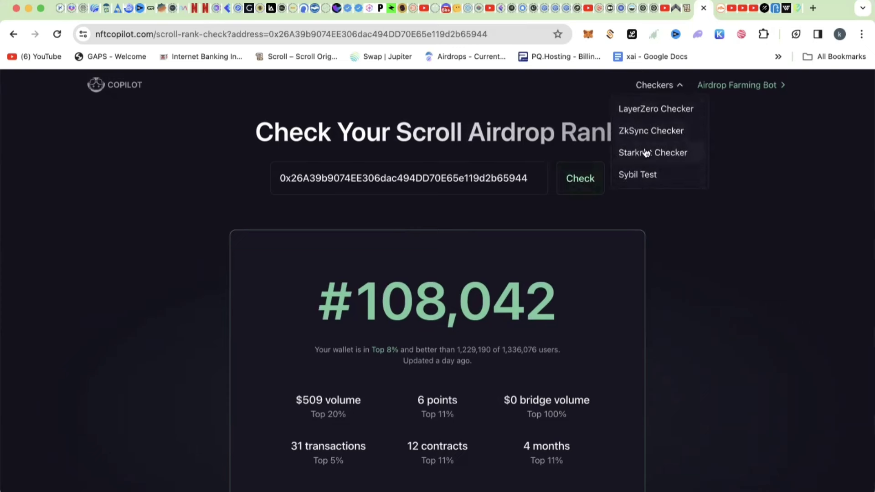
{"action": "left_click", "coordinate": [816, 154]}
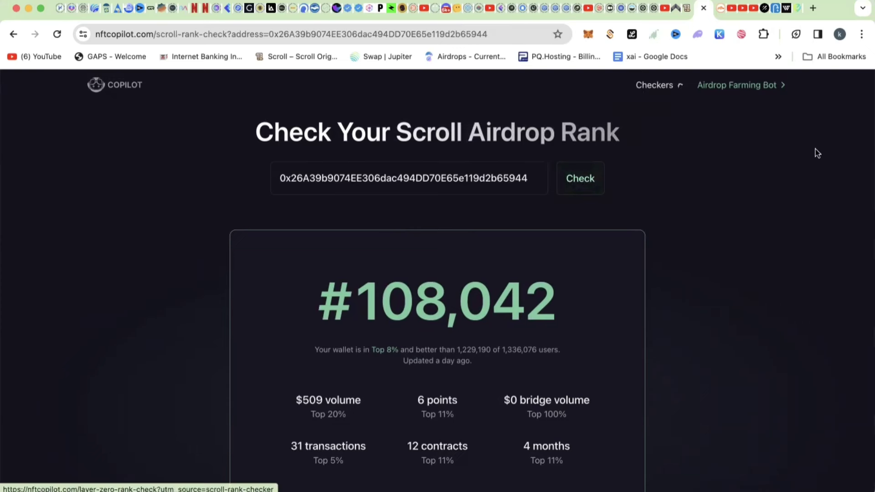
- Select Linea as the network in the Wenser checker
{"action": "left_click", "coordinate": [787, 7]}
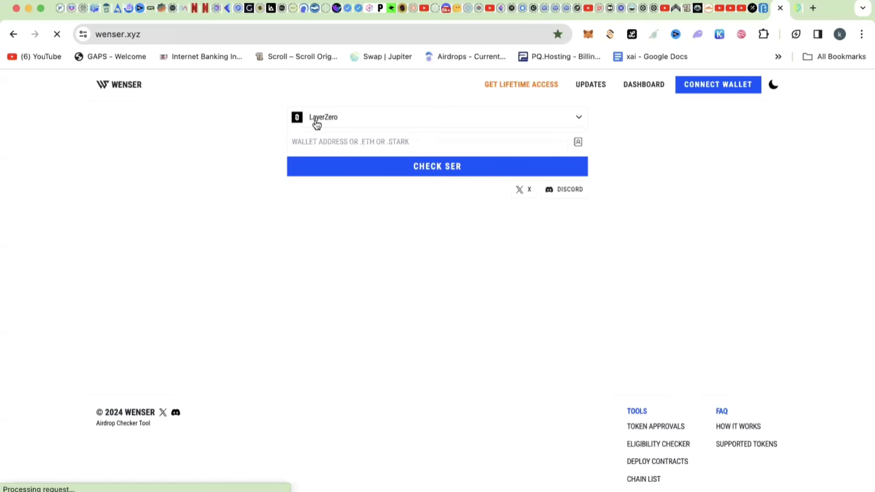
{"action": "left_click", "coordinate": [362, 121]}
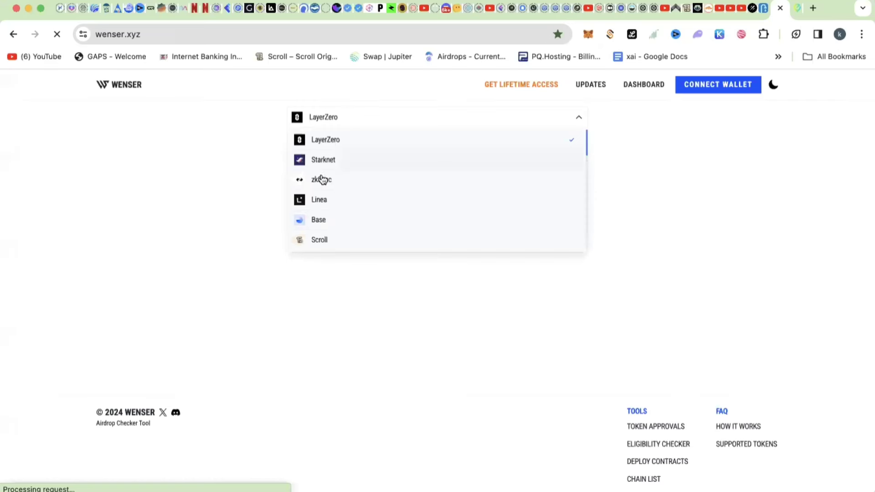
{"action": "left_click", "coordinate": [321, 202]}
- Paste the wallet address and check it: 2,250 LINEA reward, 5/15 points
{"action": "left_click", "coordinate": [334, 142]}
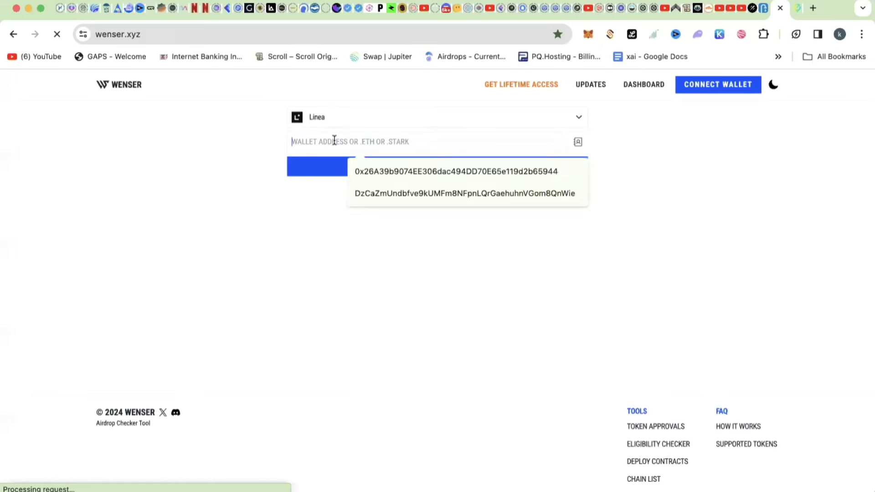
{"action": "right_click", "coordinate": [335, 143]}
{"action": "left_click", "coordinate": [354, 227]}
{"action": "left_click", "coordinate": [420, 166]}
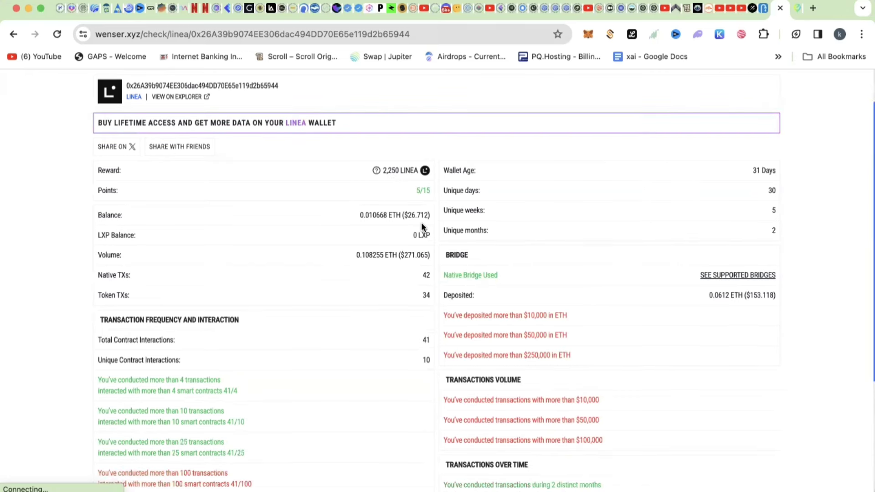
{"action": "scroll", "coordinate": [421, 226], "scroll_direction": "down", "scroll_amount": 2}
{"action": "scroll", "coordinate": [422, 225], "scroll_direction": "up", "scroll_amount": 2}
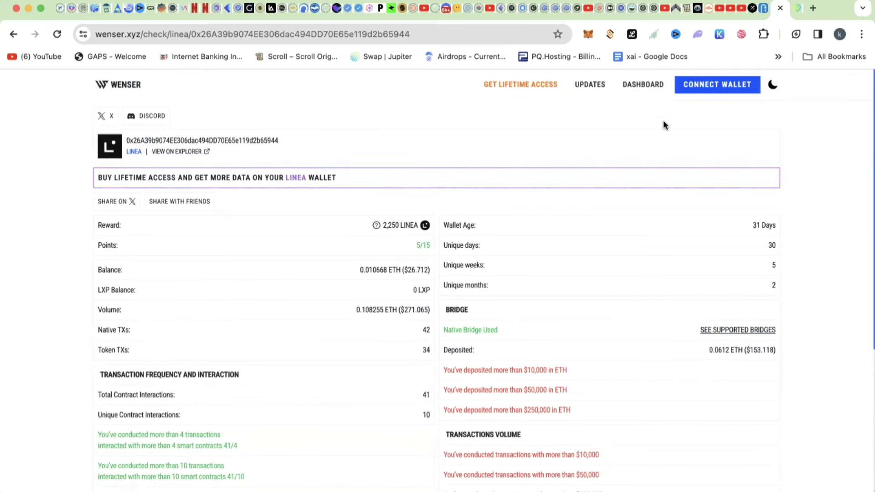
- Switch to the rhino.fi Linea Tracker, which scores the wallet 7/10
{"action": "left_click", "coordinate": [711, 7]}
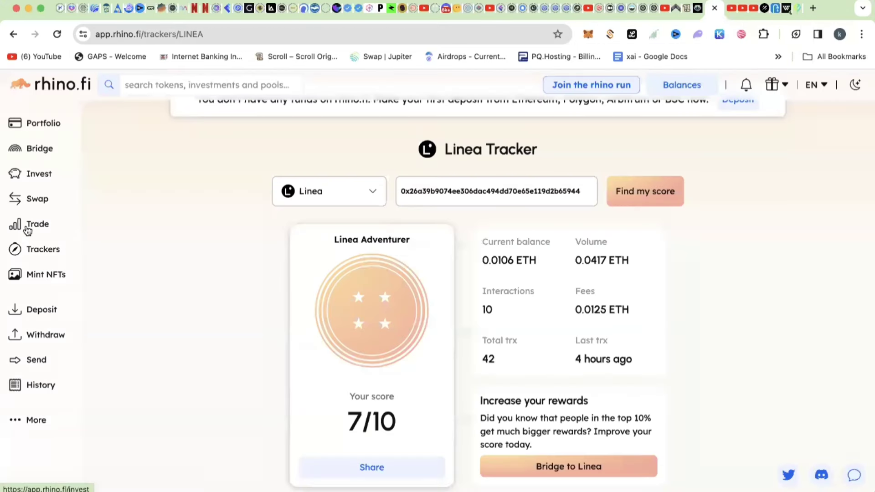
- Load rhino.fi's zkSync Era Tracker: rank #1,989,551, top 47%, 38 transactions
{"action": "left_click", "coordinate": [43, 249]}
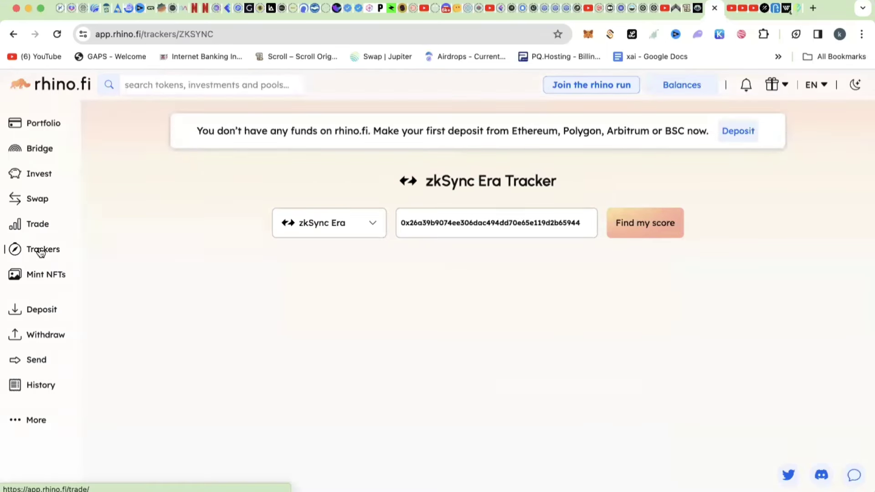
{"action": "left_click", "coordinate": [435, 223]}
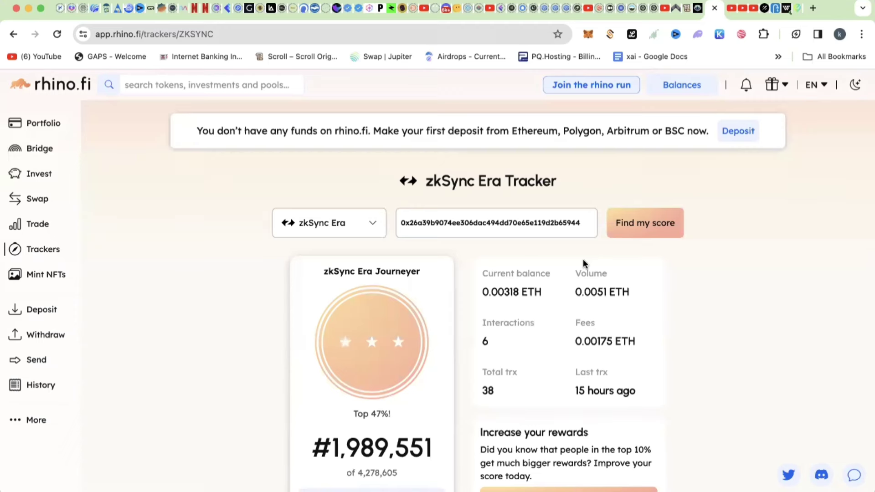
{"action": "scroll", "coordinate": [583, 259], "scroll_direction": "down", "scroll_amount": 3}
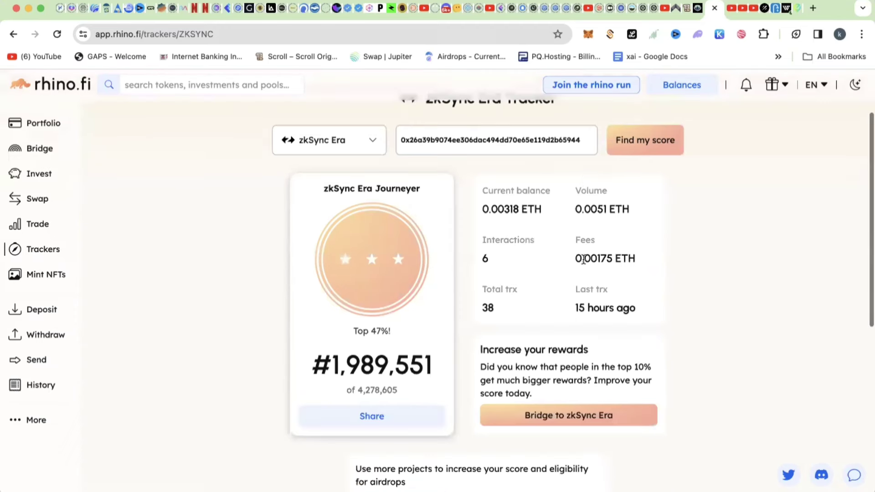
{"action": "scroll", "coordinate": [583, 259], "scroll_direction": "up", "scroll_amount": 3}
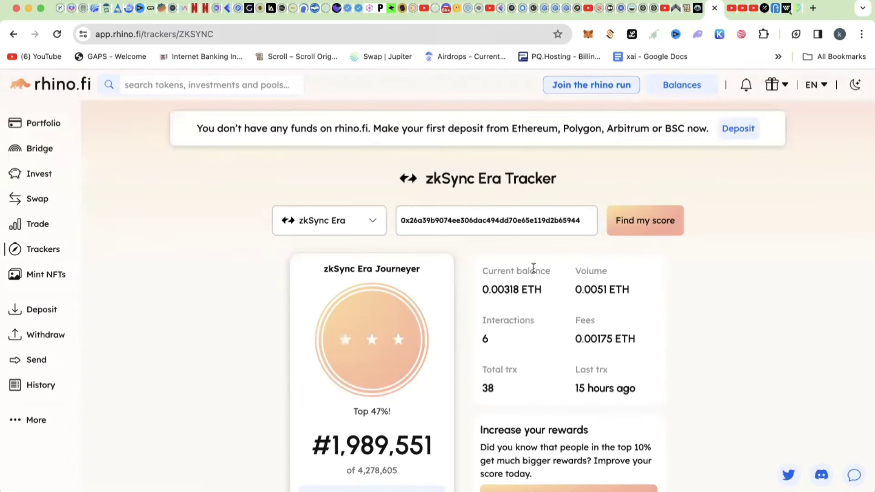
{"action": "scroll", "coordinate": [566, 340], "scroll_direction": "down", "scroll_amount": 1}
{"action": "scroll", "coordinate": [566, 339], "scroll_direction": "down", "scroll_amount": 3}
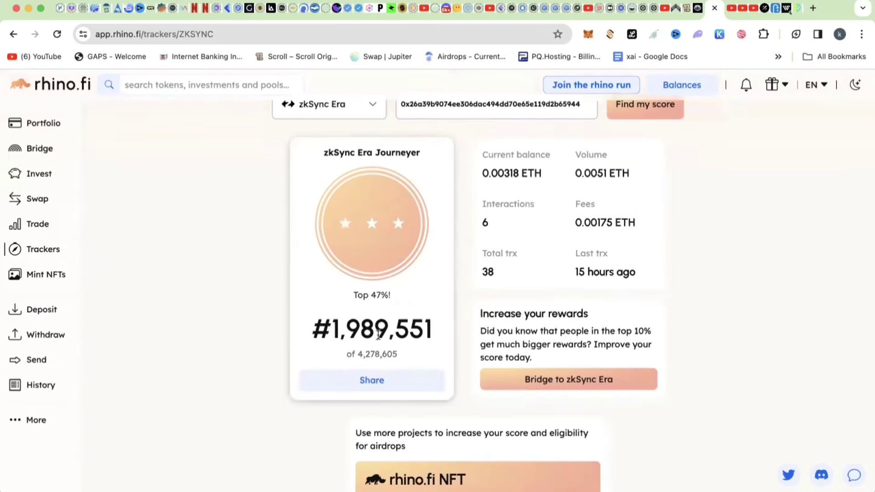
{"action": "scroll", "coordinate": [379, 334], "scroll_direction": "up", "scroll_amount": 1}
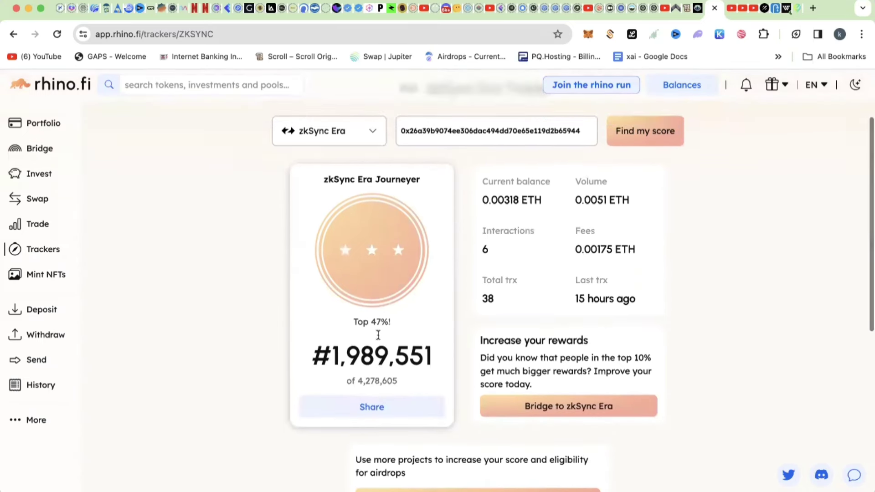
{"action": "scroll", "coordinate": [377, 334], "scroll_direction": "down", "scroll_amount": 3}
{"action": "scroll", "coordinate": [377, 333], "scroll_direction": "down", "scroll_amount": 2}
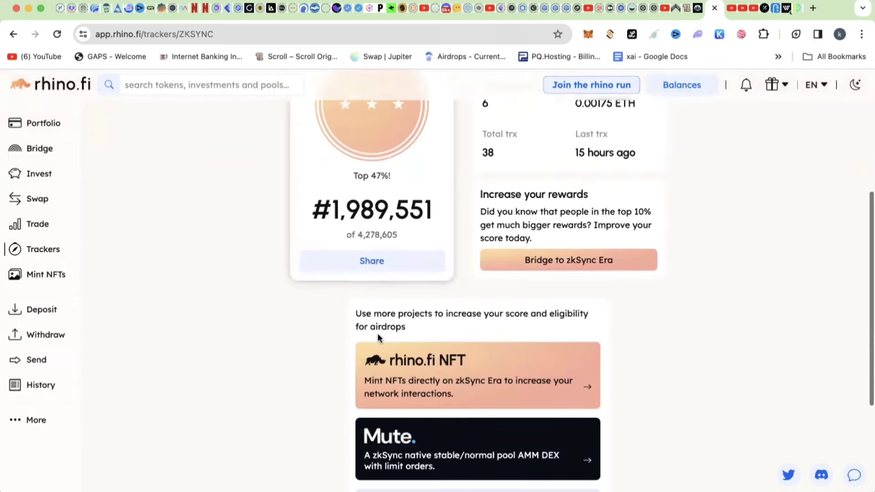
{"action": "scroll", "coordinate": [378, 335], "scroll_direction": "down", "scroll_amount": 3}
{"action": "scroll", "coordinate": [378, 334], "scroll_direction": "down", "scroll_amount": 2}
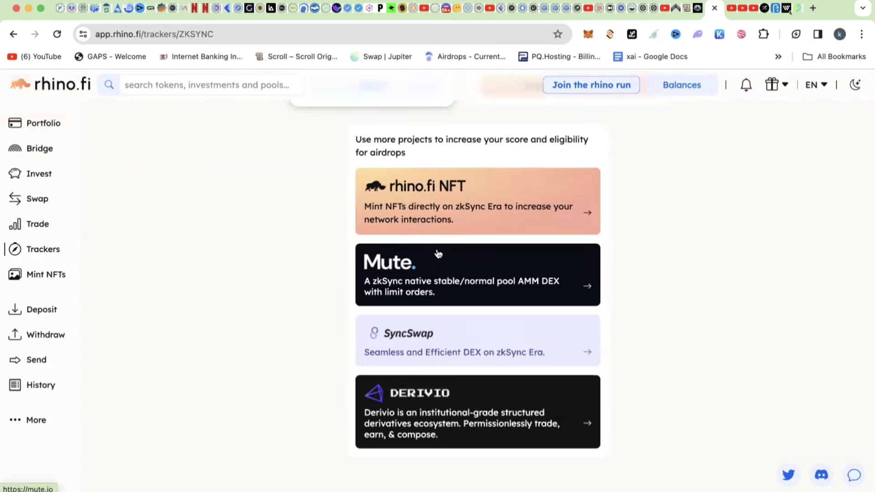
{"action": "scroll", "coordinate": [440, 251], "scroll_direction": "up", "scroll_amount": 1}
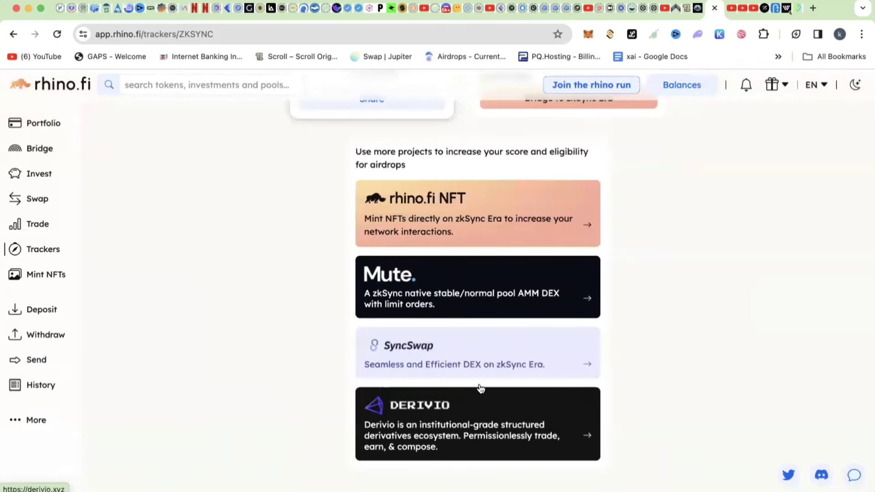
{"action": "scroll", "coordinate": [506, 353], "scroll_direction": "up", "scroll_amount": 3}
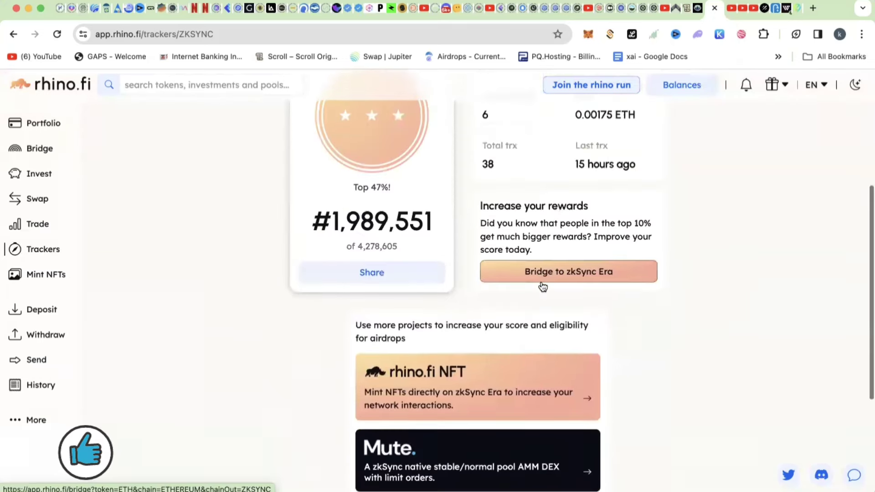
{"action": "scroll", "coordinate": [544, 286], "scroll_direction": "down", "scroll_amount": 5}
{"action": "scroll", "coordinate": [543, 287], "scroll_direction": "up", "scroll_amount": 5}
{"action": "scroll", "coordinate": [540, 282], "scroll_direction": "up", "scroll_amount": 3}
{"action": "scroll", "coordinate": [540, 282], "scroll_direction": "down", "scroll_amount": 5}
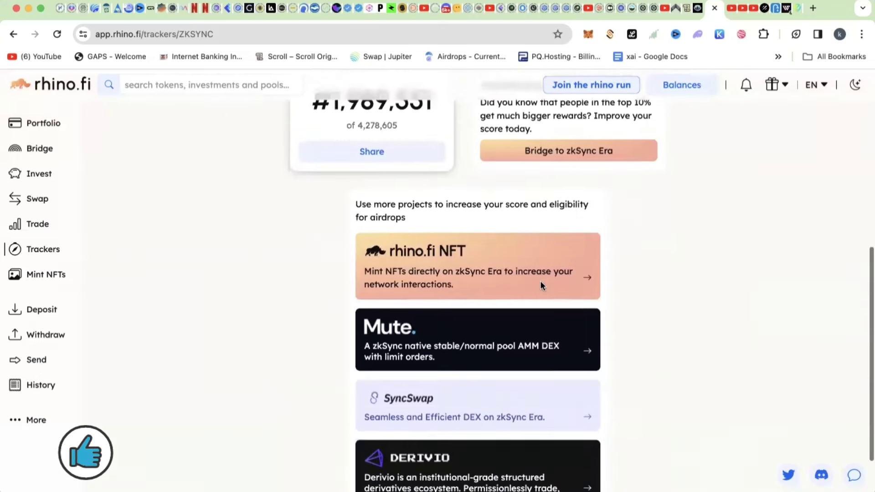
{"action": "scroll", "coordinate": [540, 280], "scroll_direction": "down", "scroll_amount": 1}
{"action": "scroll", "coordinate": [518, 316], "scroll_direction": "up", "scroll_amount": 3}
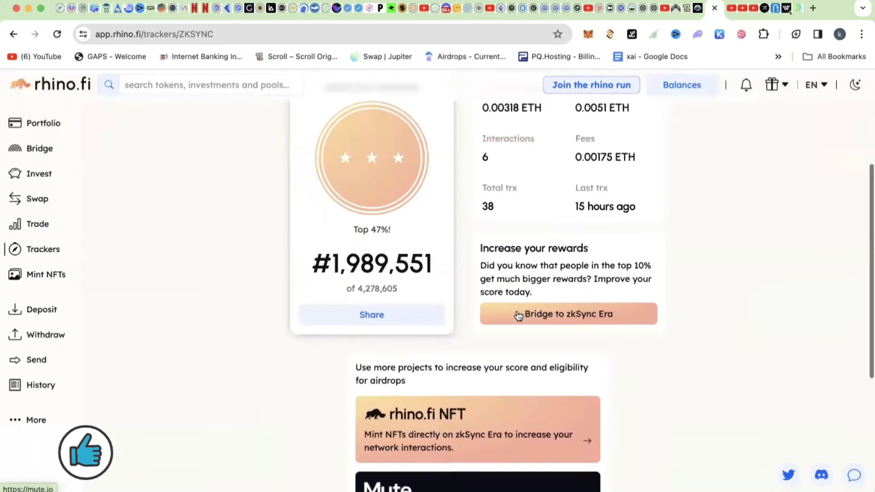
{"action": "scroll", "coordinate": [519, 315], "scroll_direction": "up", "scroll_amount": 5}
{"action": "left_click", "coordinate": [367, 227]}
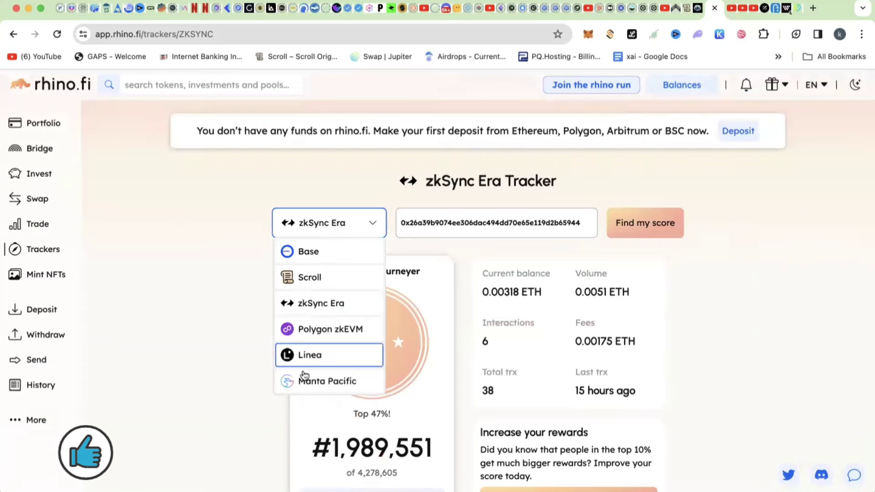
- Get the wallet's Scroll score: 8/10, 11 interactions, 0.0632 ETH volume
{"action": "left_click", "coordinate": [316, 278]}
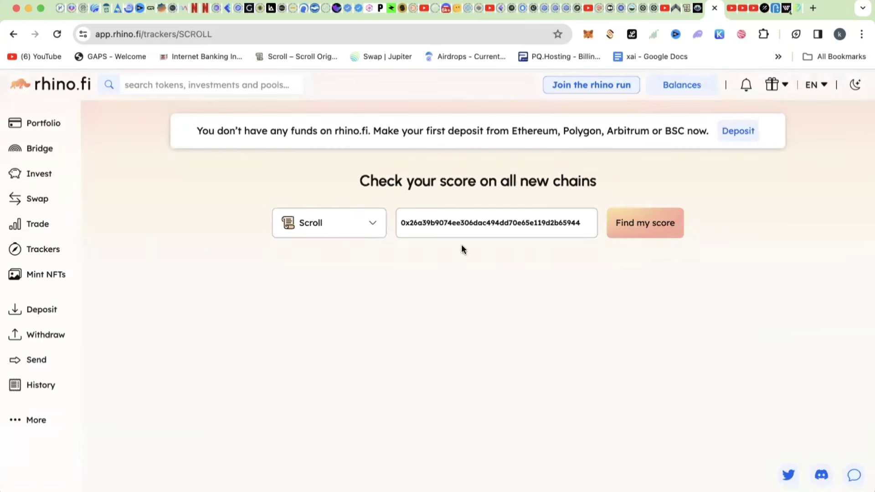
{"action": "left_click", "coordinate": [637, 225]}
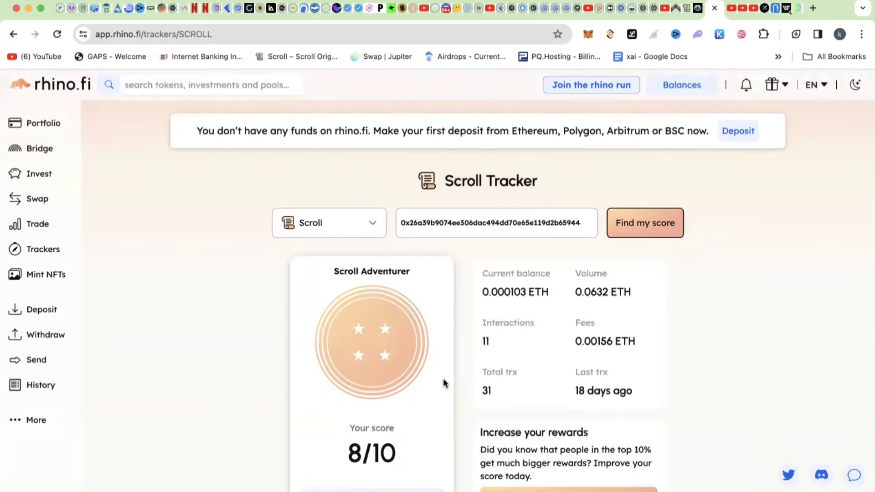
{"action": "scroll", "coordinate": [443, 378], "scroll_direction": "down", "scroll_amount": 5}
{"action": "scroll", "coordinate": [443, 378], "scroll_direction": "up", "scroll_amount": 3}
{"action": "scroll", "coordinate": [446, 383], "scroll_direction": "up", "scroll_amount": 1}
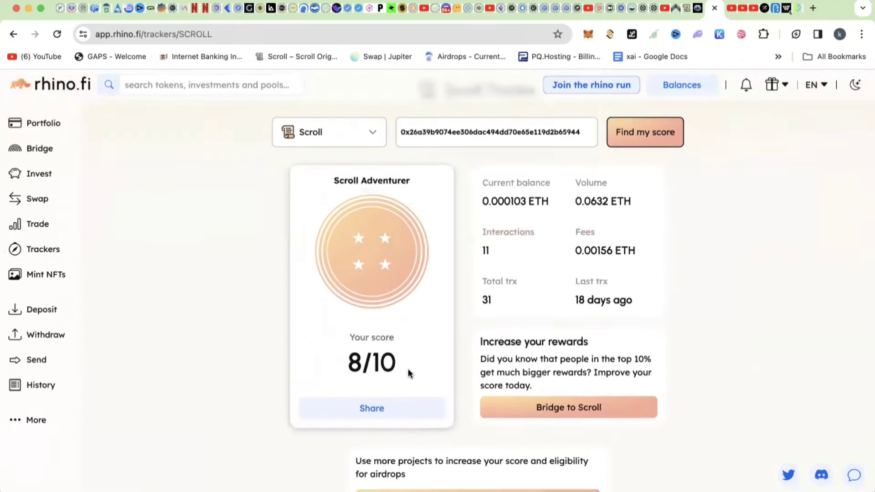
{"action": "scroll", "coordinate": [408, 369], "scroll_direction": "down", "scroll_amount": 2}
{"action": "scroll", "coordinate": [409, 369], "scroll_direction": "down", "scroll_amount": 2}
{"action": "scroll", "coordinate": [408, 369], "scroll_direction": "down", "scroll_amount": 2}
{"action": "scroll", "coordinate": [408, 369], "scroll_direction": "down", "scroll_amount": 3}
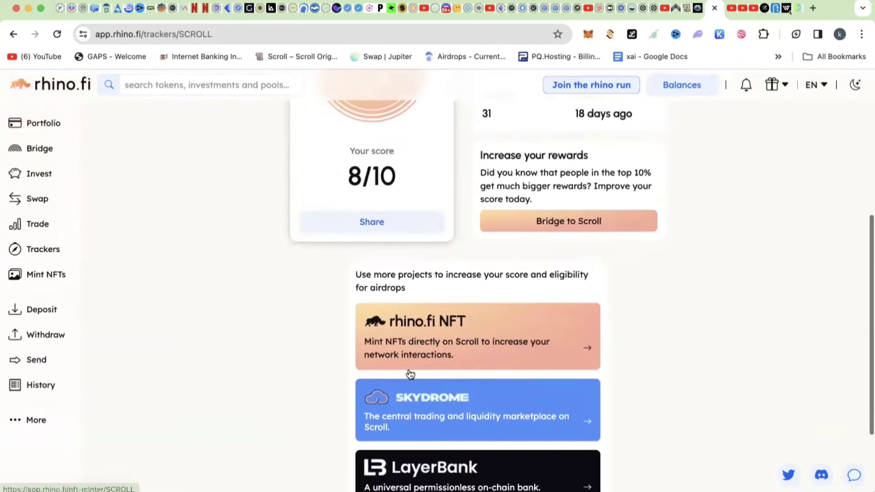
{"action": "scroll", "coordinate": [407, 369], "scroll_direction": "down", "scroll_amount": 2}
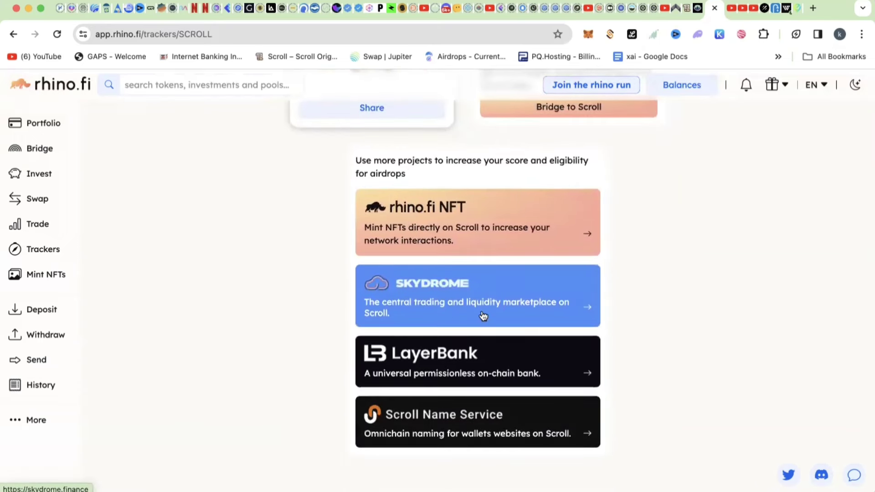
{"action": "scroll", "coordinate": [483, 315], "scroll_direction": "up", "scroll_amount": 3}
{"action": "scroll", "coordinate": [465, 319], "scroll_direction": "up", "scroll_amount": 1}
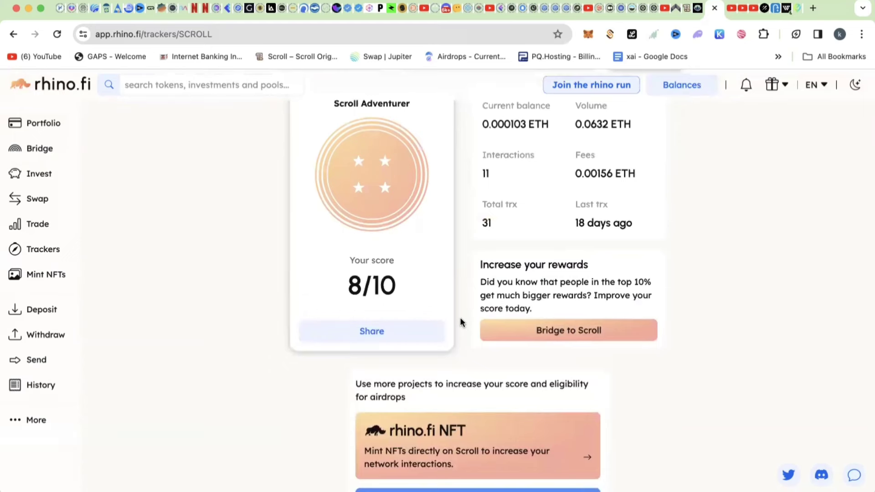
{"action": "scroll", "coordinate": [460, 317], "scroll_direction": "down", "scroll_amount": 3}
{"action": "scroll", "coordinate": [461, 317], "scroll_direction": "down", "scroll_amount": 2}
{"action": "scroll", "coordinate": [460, 318], "scroll_direction": "up", "scroll_amount": 2}
{"action": "scroll", "coordinate": [460, 317], "scroll_direction": "up", "scroll_amount": 4}
{"action": "scroll", "coordinate": [461, 318], "scroll_direction": "up", "scroll_amount": 2}
{"action": "scroll", "coordinate": [460, 317], "scroll_direction": "up", "scroll_amount": 1}
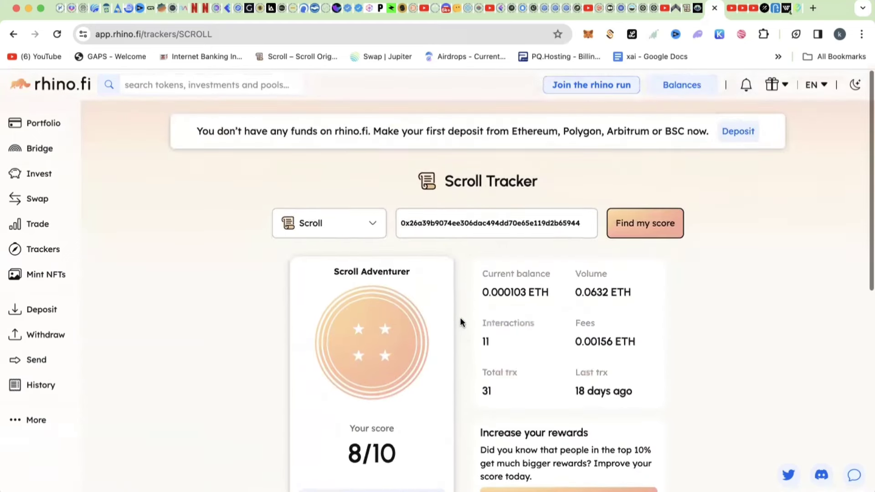
{"action": "scroll", "coordinate": [461, 317], "scroll_direction": "down", "scroll_amount": 5}
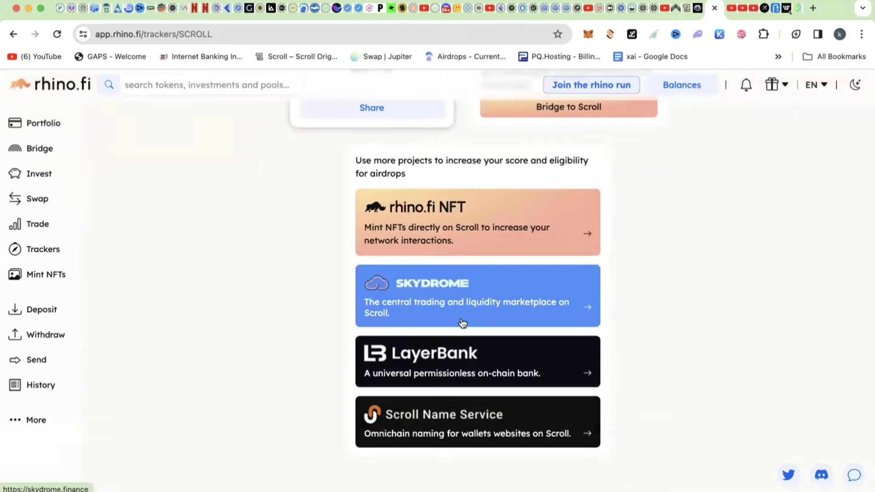
{"action": "scroll", "coordinate": [462, 323], "scroll_direction": "up", "scroll_amount": 3}
{"action": "scroll", "coordinate": [463, 323], "scroll_direction": "up", "scroll_amount": 3}
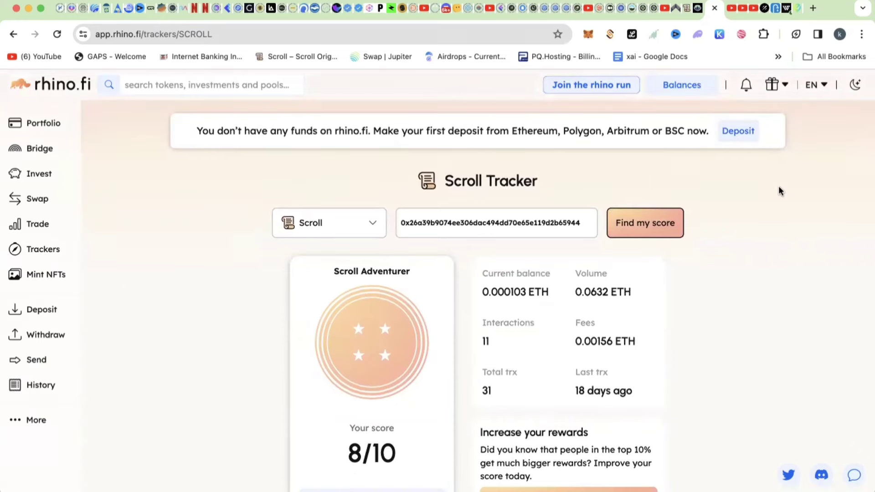
{"action": "scroll", "coordinate": [779, 186], "scroll_direction": "down", "scroll_amount": 5}
{"action": "scroll", "coordinate": [779, 185], "scroll_direction": "down", "scroll_amount": 3}
{"action": "scroll", "coordinate": [779, 185], "scroll_direction": "down", "scroll_amount": 2}
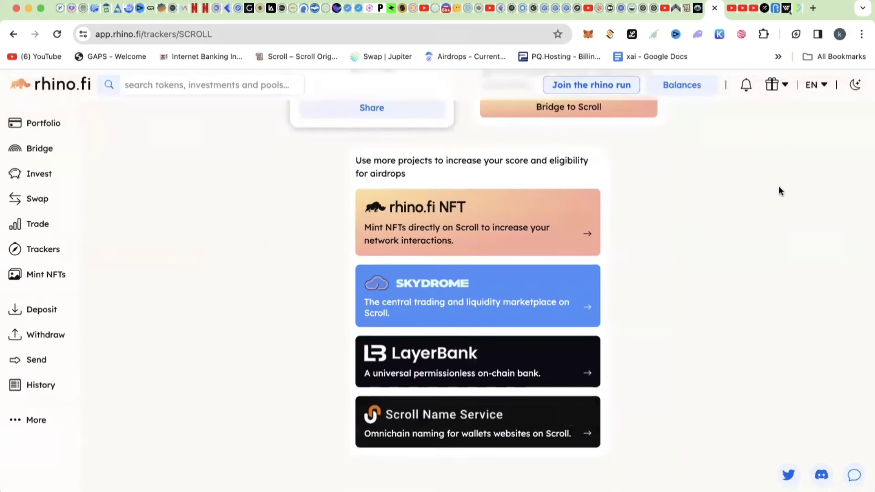